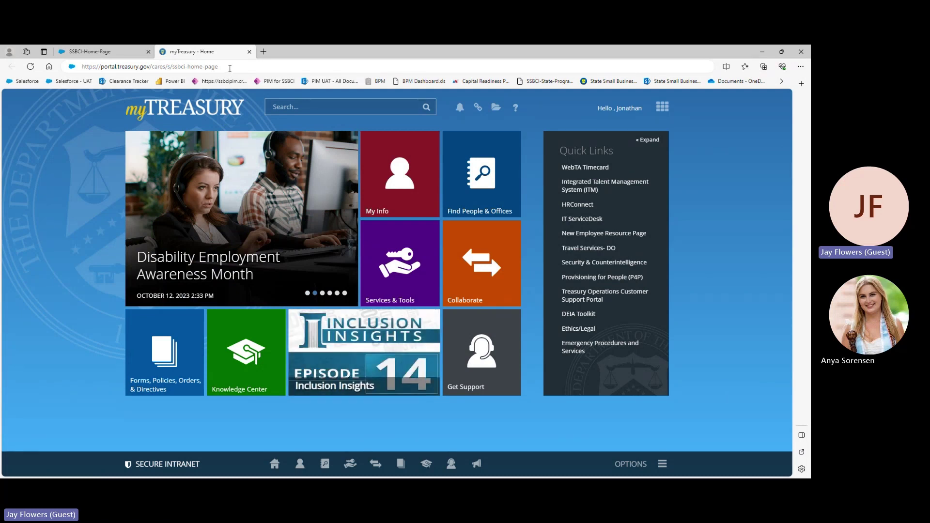
- Reload the SSBCI home page address, which redirects to the Treasury ID.me sign-in
click(229, 68)
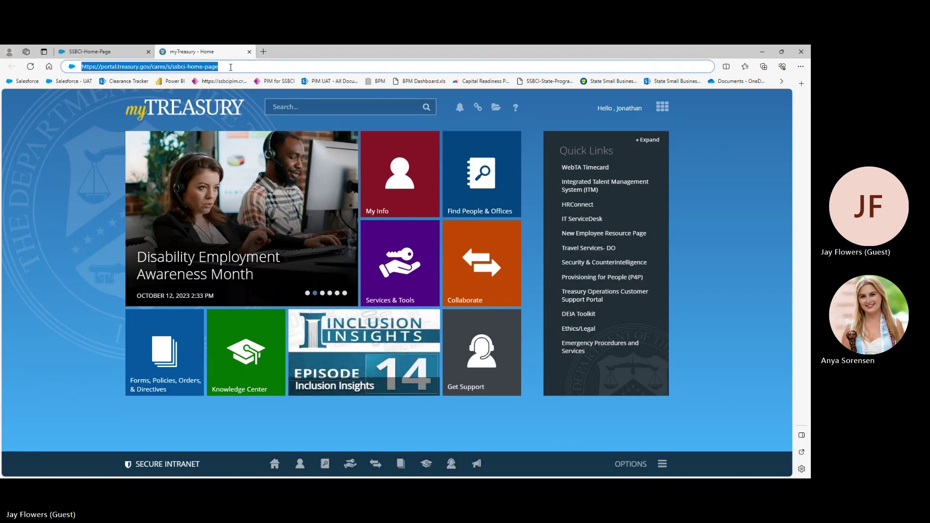
key(Return)
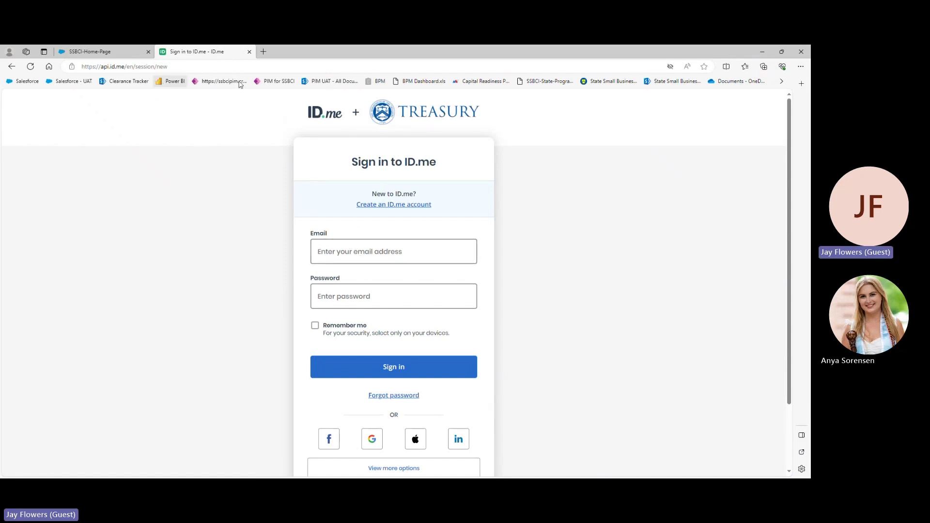
- Close the ID.me sign-in and select 'ssbci-home-page' at the end of the web address
click(250, 52)
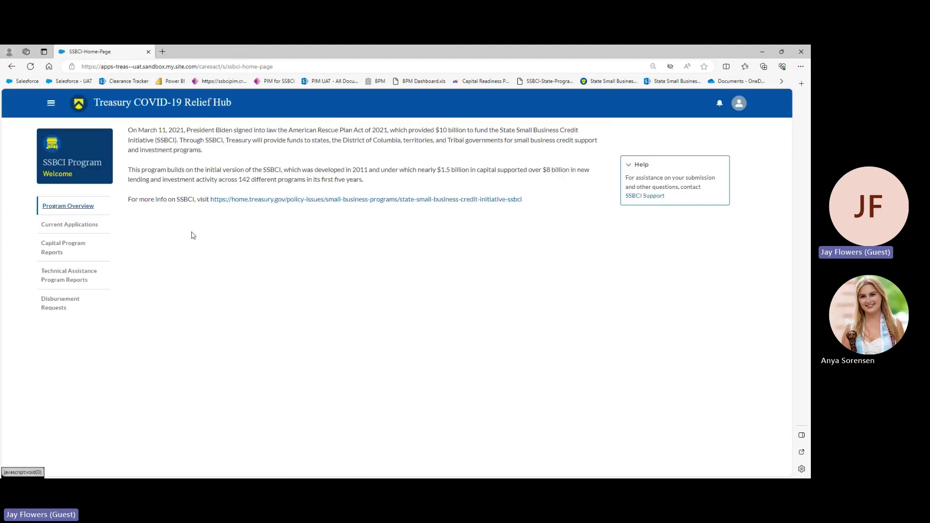
click(279, 67)
drag(277, 66, 226, 66)
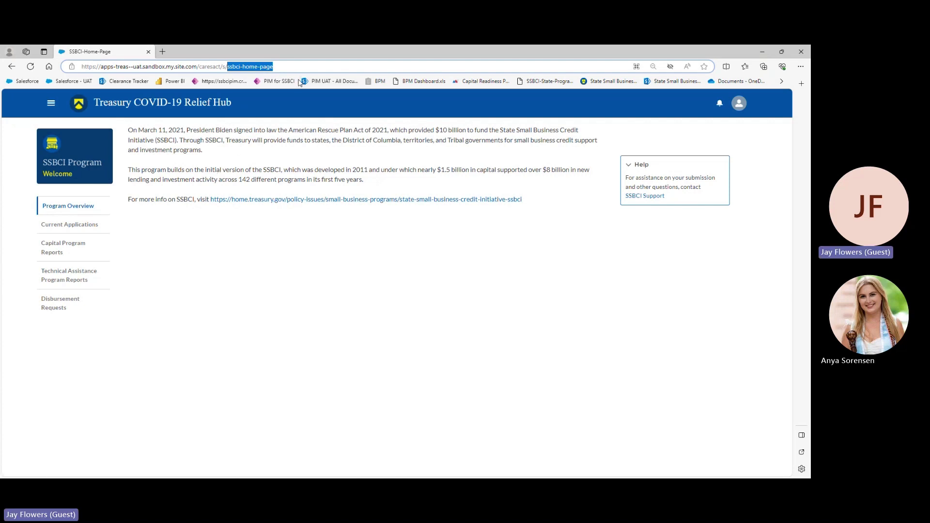
- Load the hub's base address and acknowledge the government-system warning
key(BackSpace)
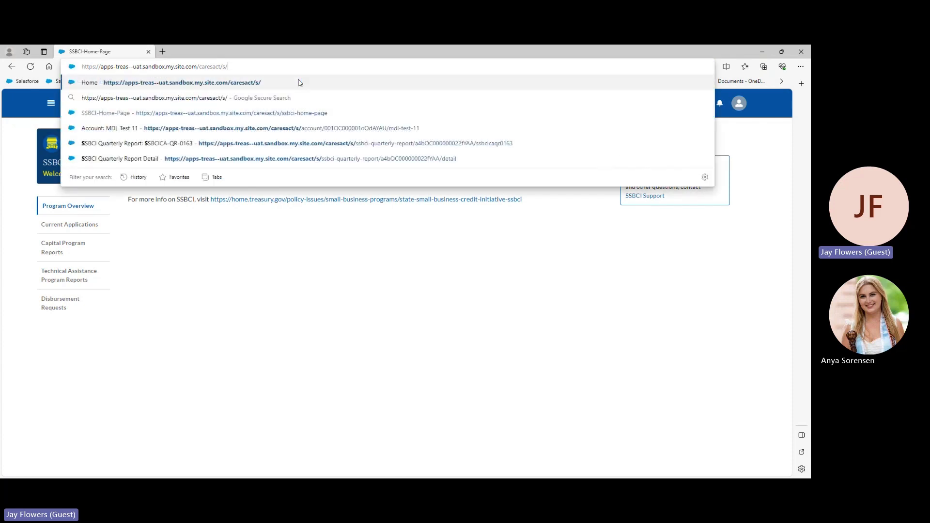
key(Return)
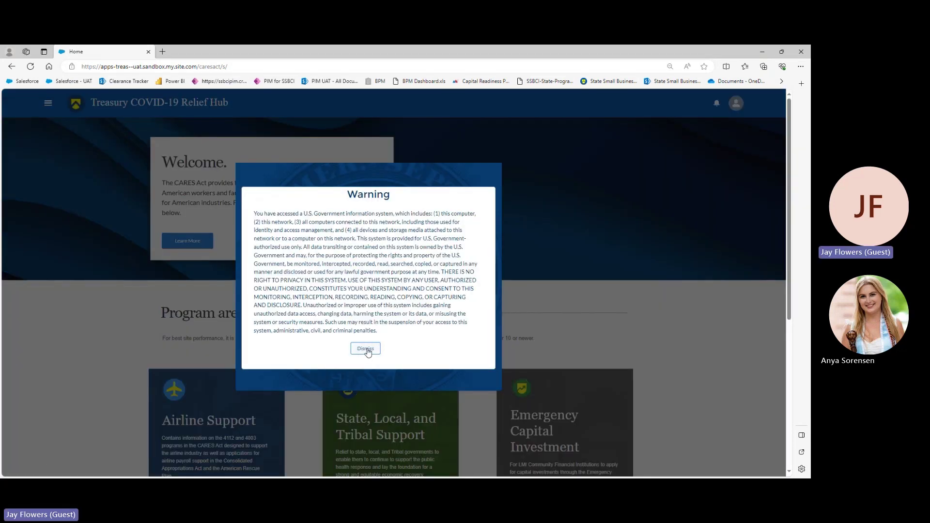
click(366, 347)
- Open the SSBCI Program tile from the hub home page
scroll(396, 316, down, 5)
scroll(396, 315, down, 1)
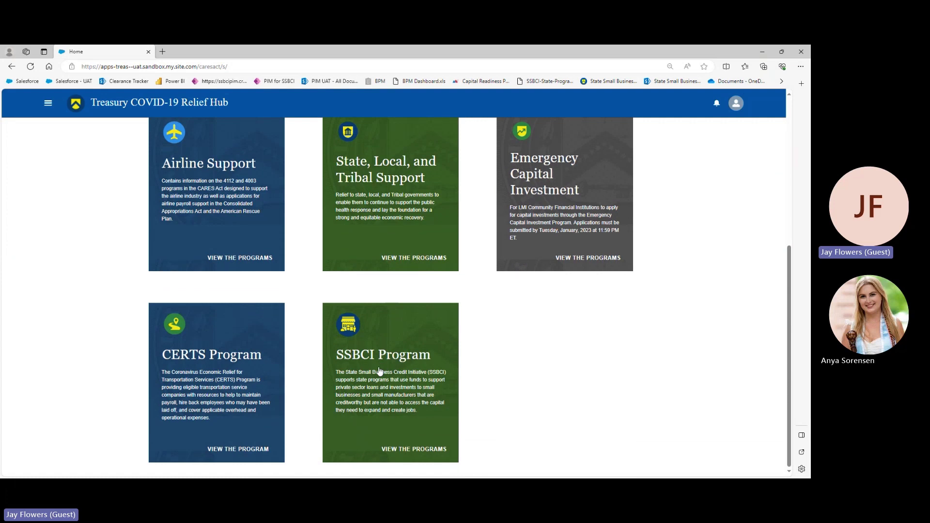
click(379, 372)
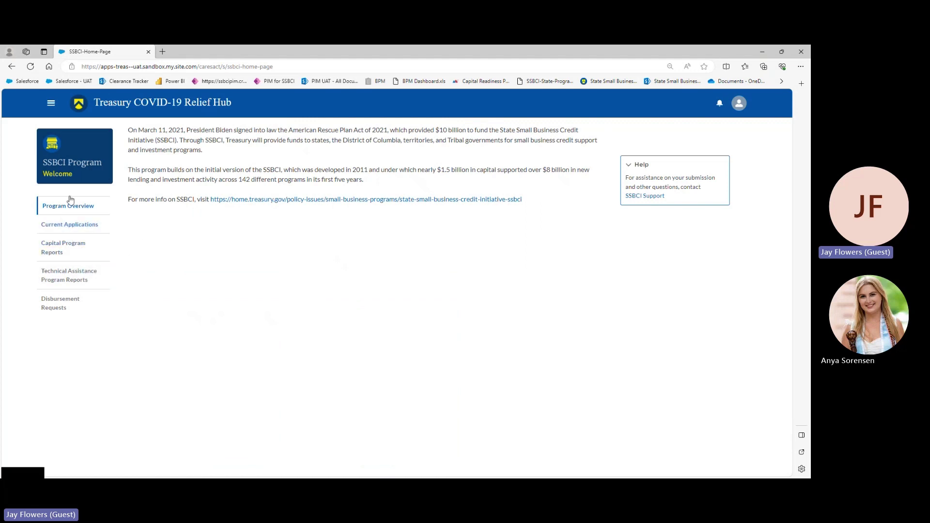
- Open Capital Program Reports to list the five quarterly reports
click(74, 252)
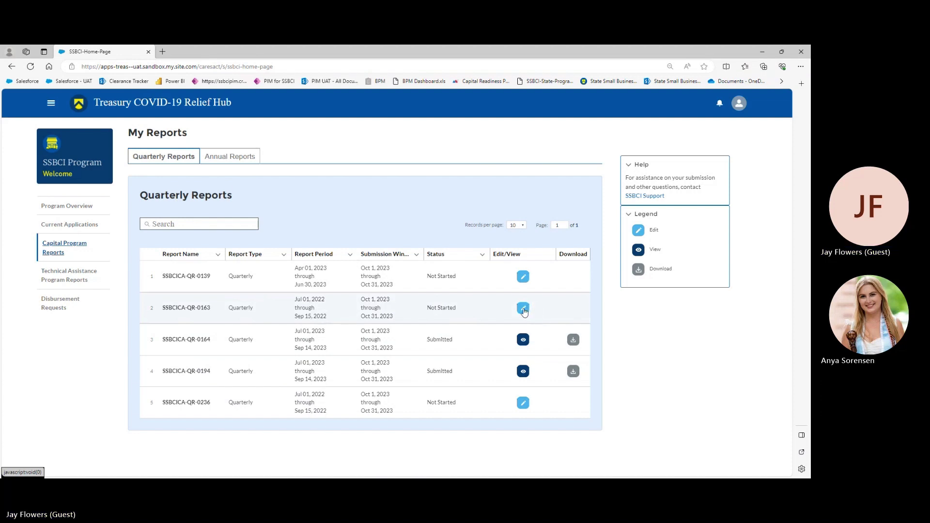
- Edit report SSBCICA-QR-0163 and browse Sections 2–4, ending on Section 4 certification and submission
click(524, 309)
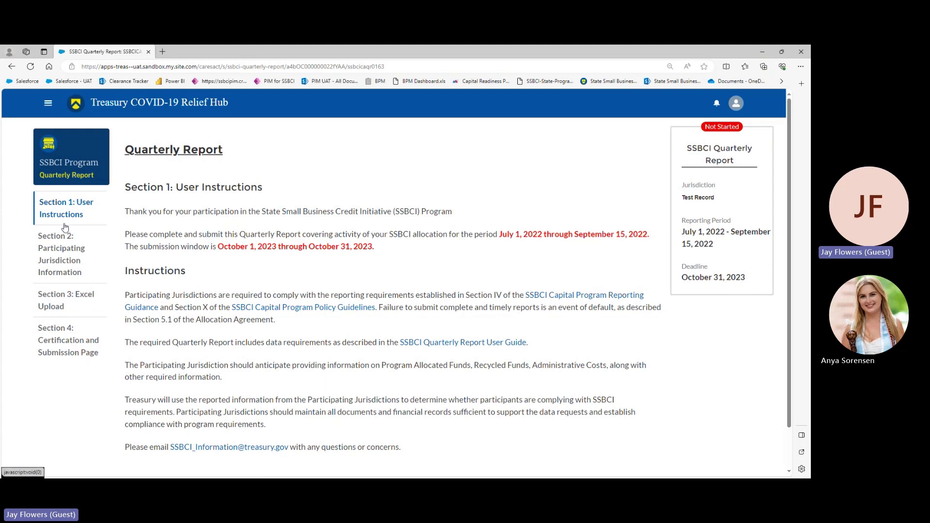
click(63, 252)
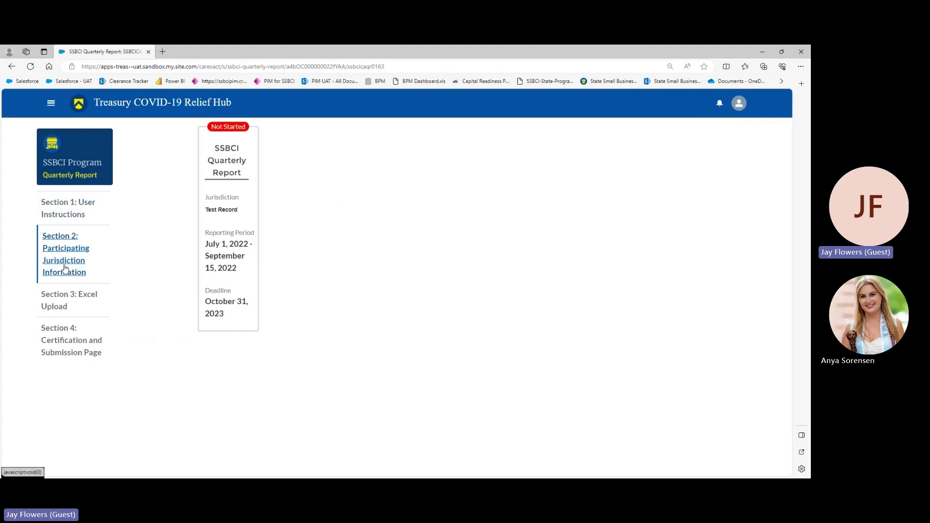
click(66, 301)
click(64, 342)
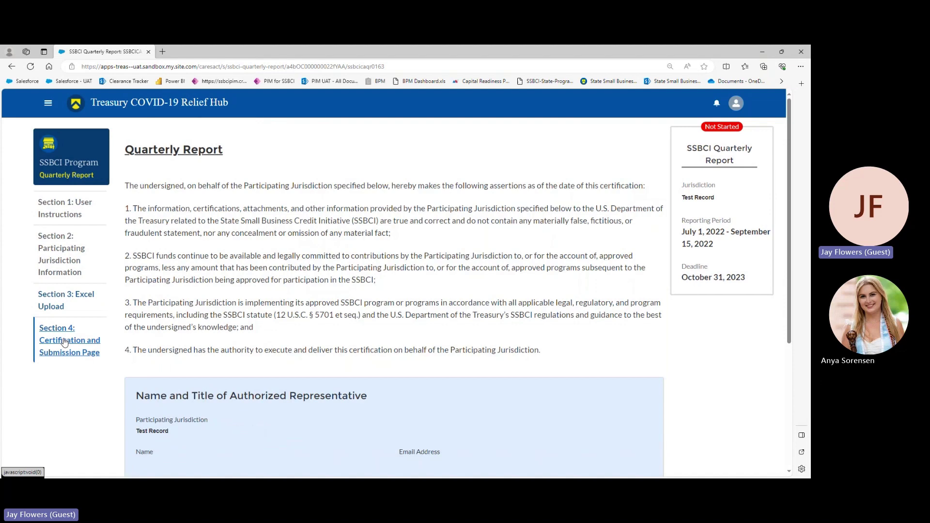
scroll(205, 324, down, 3)
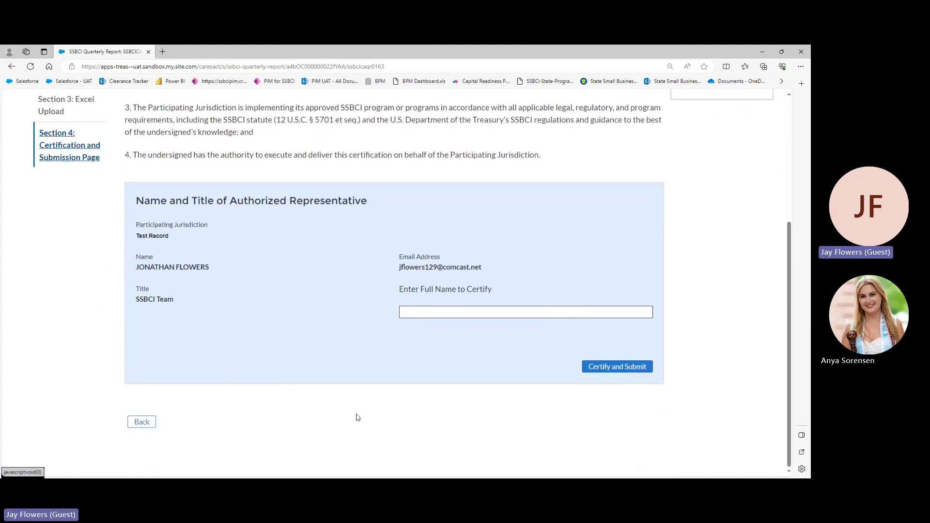
click(146, 424)
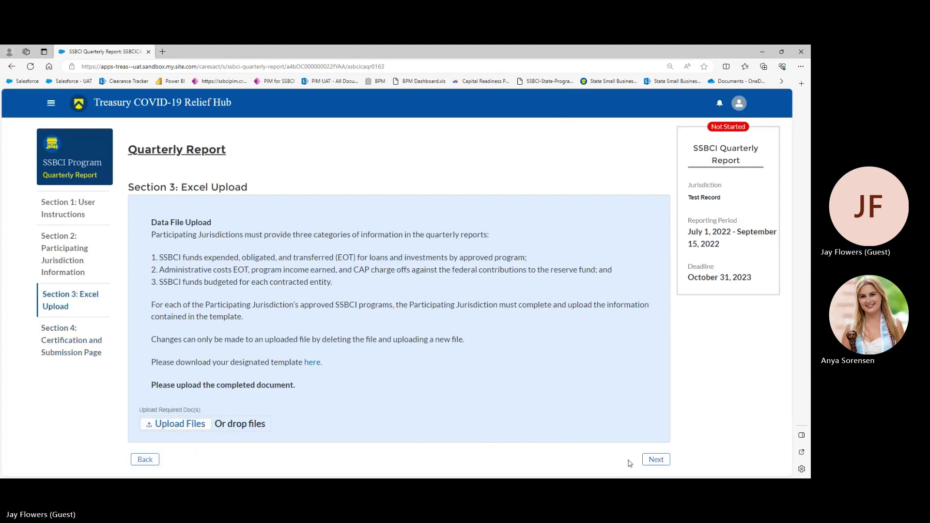
click(655, 460)
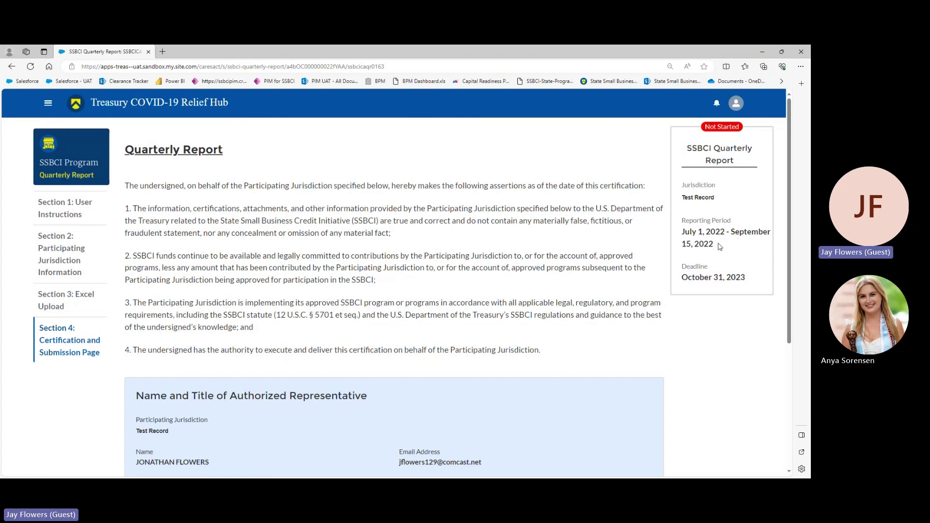
- Highlight the reporting period and October 31, 2023 deadline, then review Section 1 User Instructions
drag(715, 245, 683, 233)
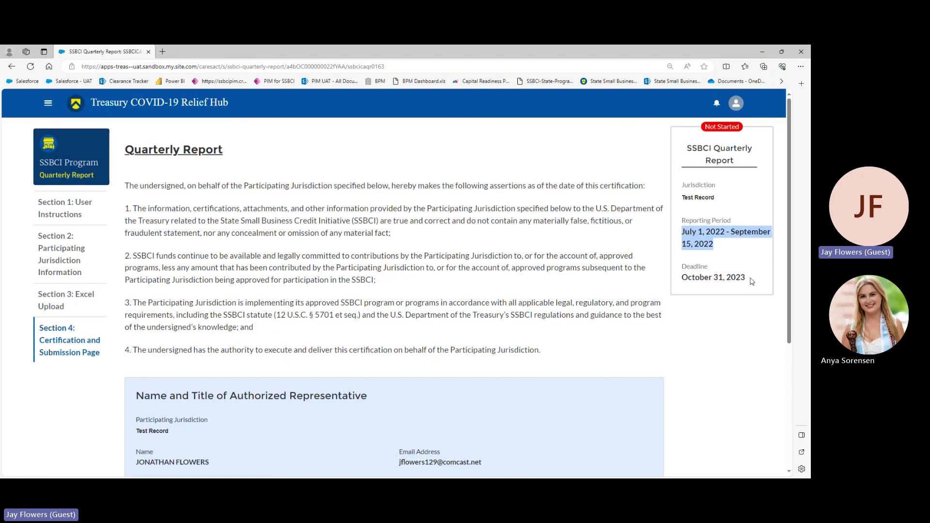
drag(753, 281, 681, 278)
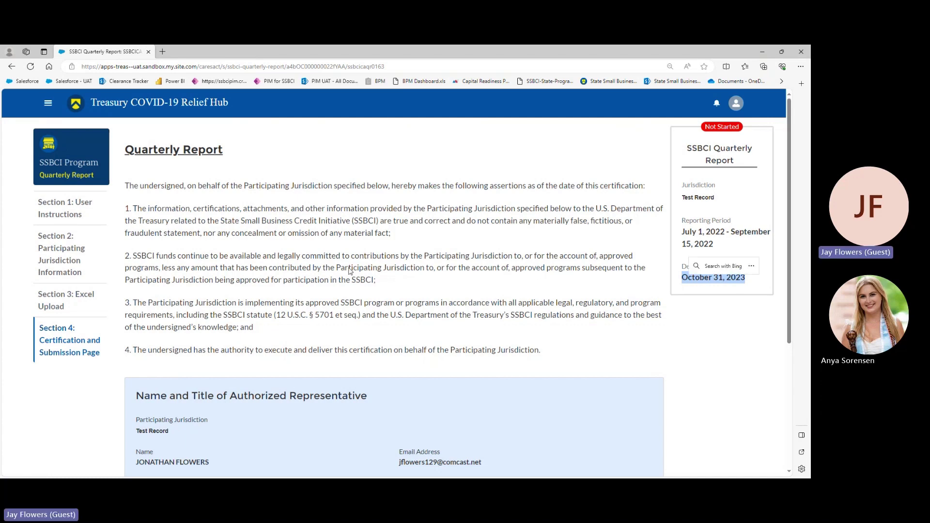
click(60, 215)
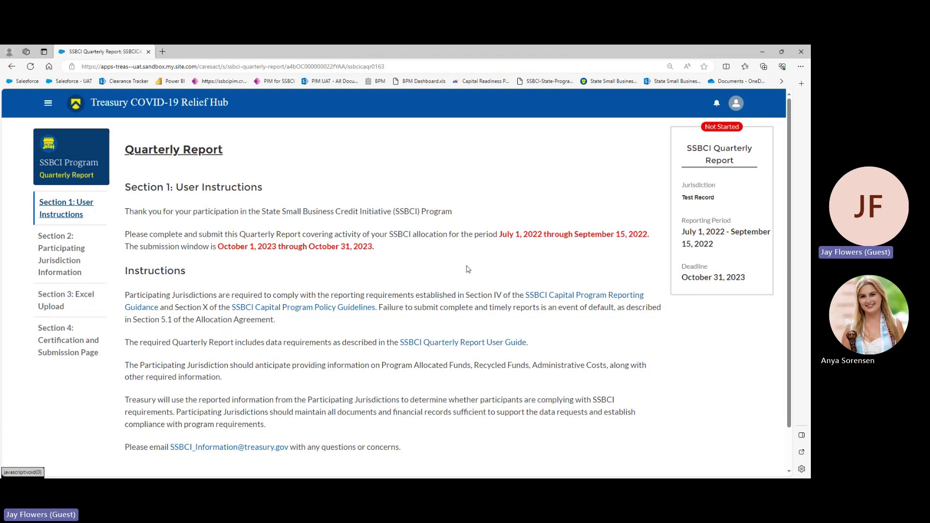
scroll(451, 254, down, 1)
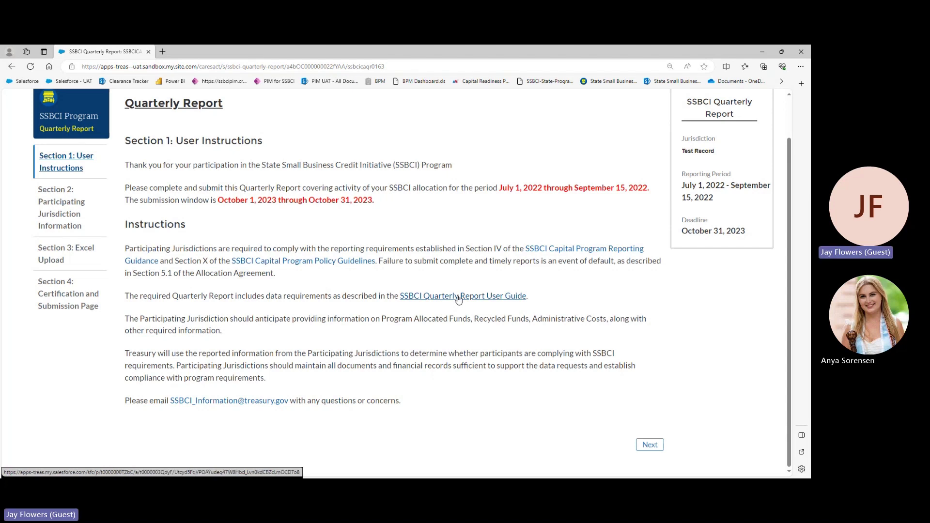
- Review Section 2's Implementing Entity fields and the Contacts list with one SSBCI Team contact
click(54, 218)
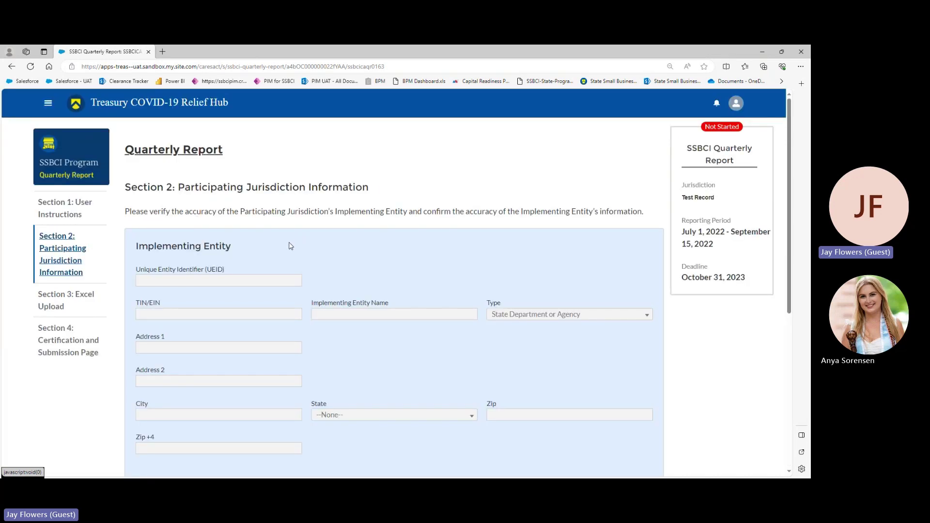
scroll(289, 245, down, 1)
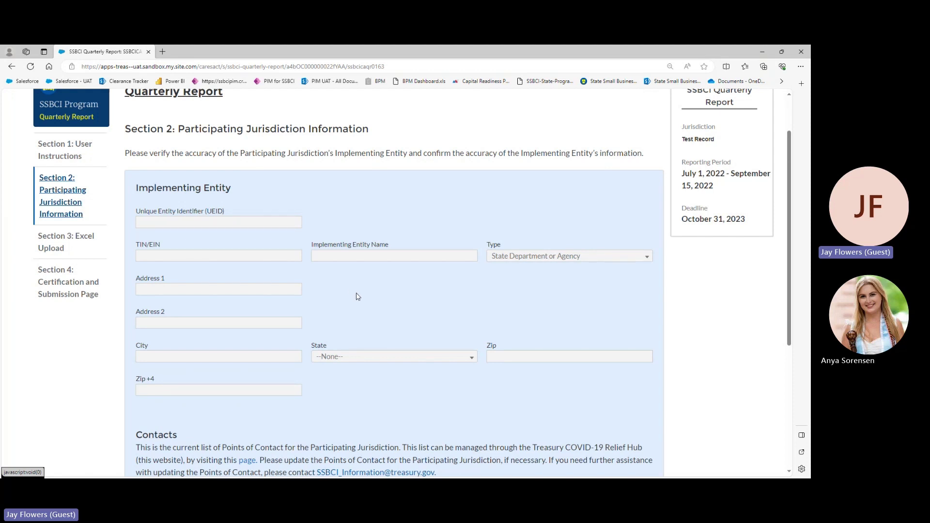
scroll(357, 297, down, 2)
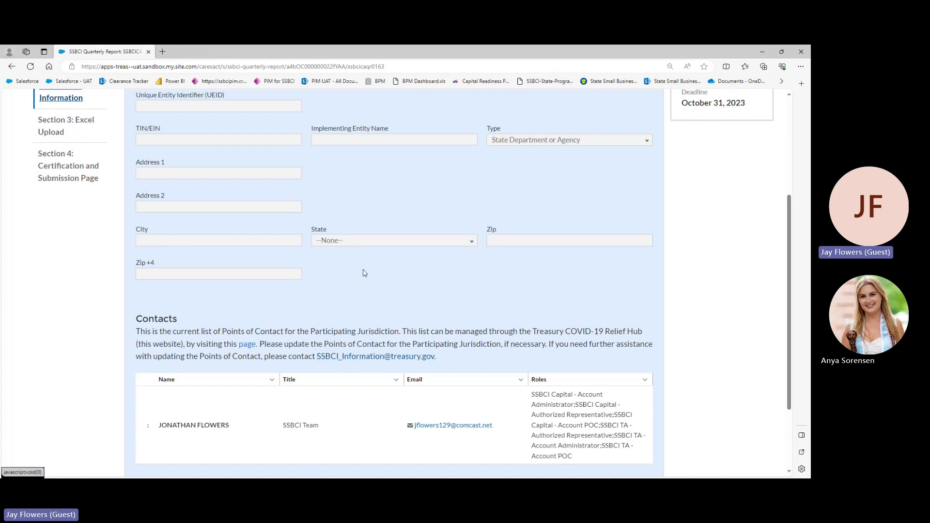
scroll(361, 270, up, 1)
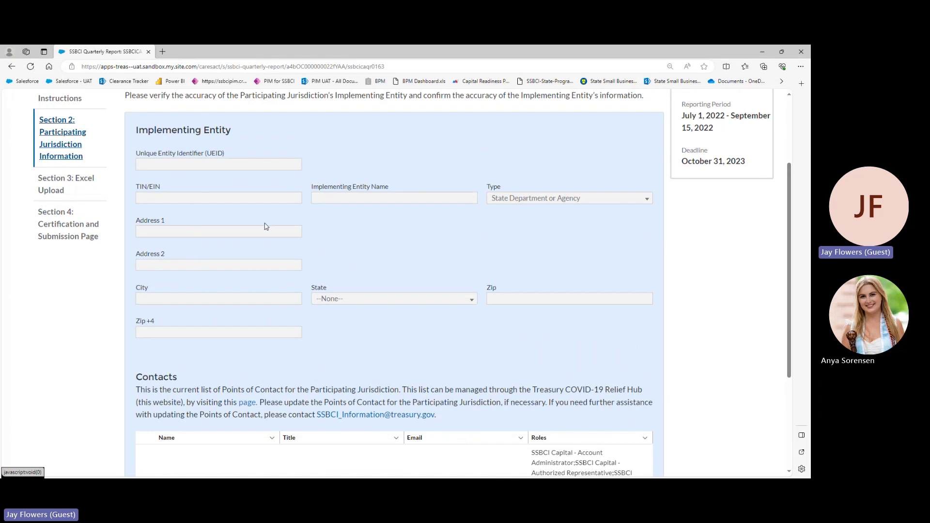
scroll(264, 227, down, 3)
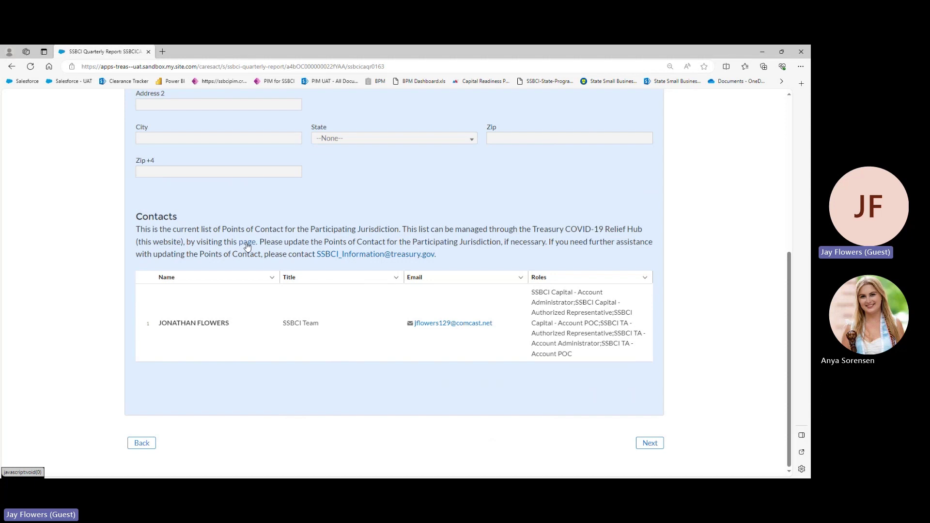
- Go to the account certification page and submit the signed Official Certification of Authorization
click(247, 247)
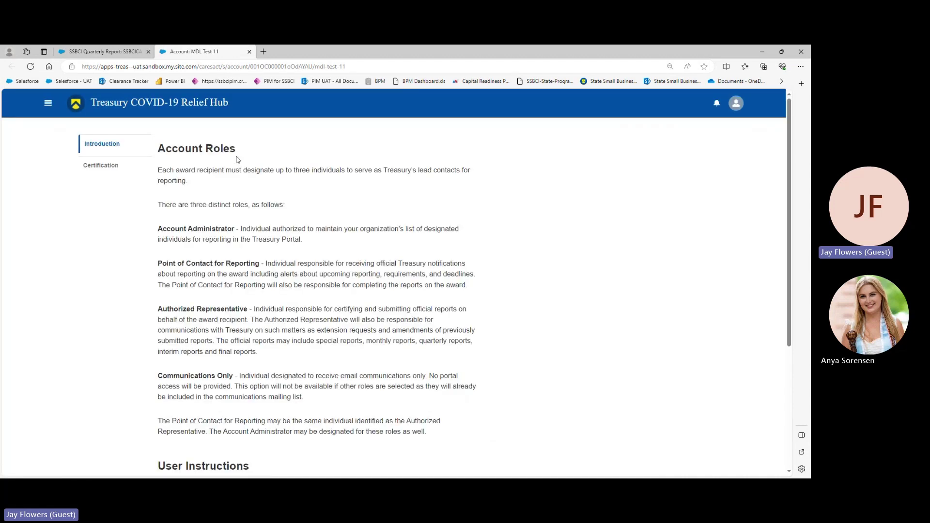
click(97, 168)
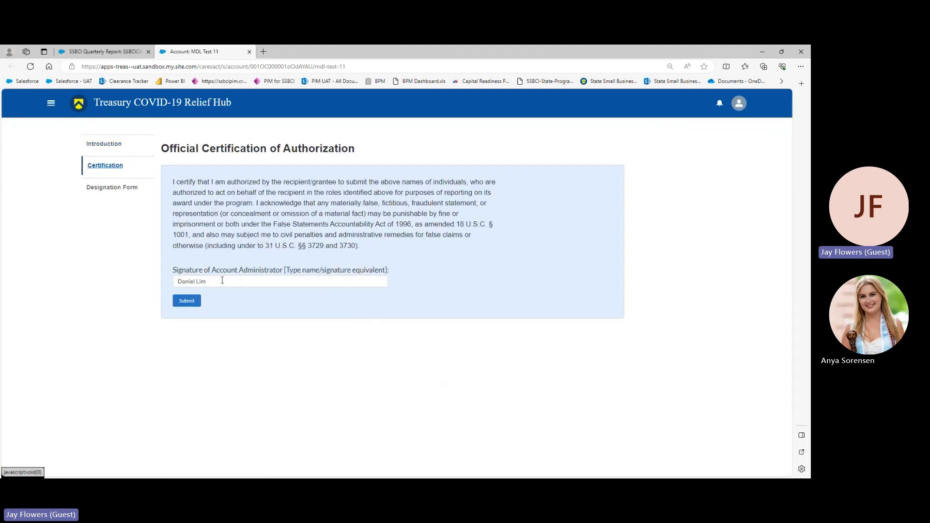
click(189, 303)
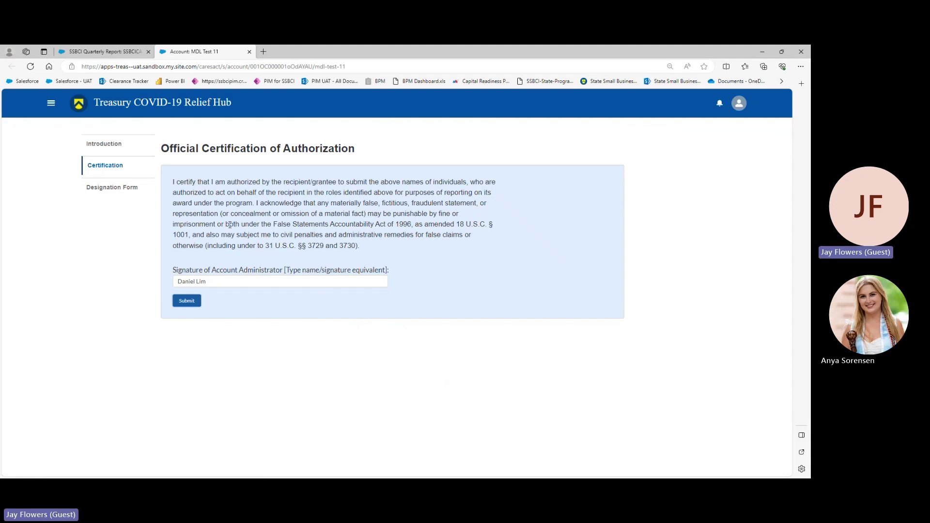
- Highlight the Account Administrator, Point of Contact for Reporting and Authorized Representative roles, then view Designee/Contacts
click(109, 189)
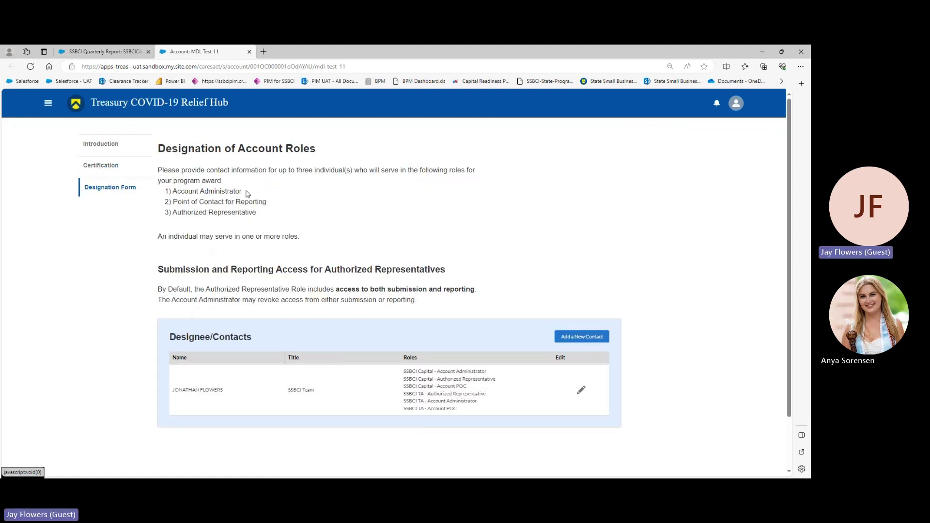
drag(245, 191, 172, 191)
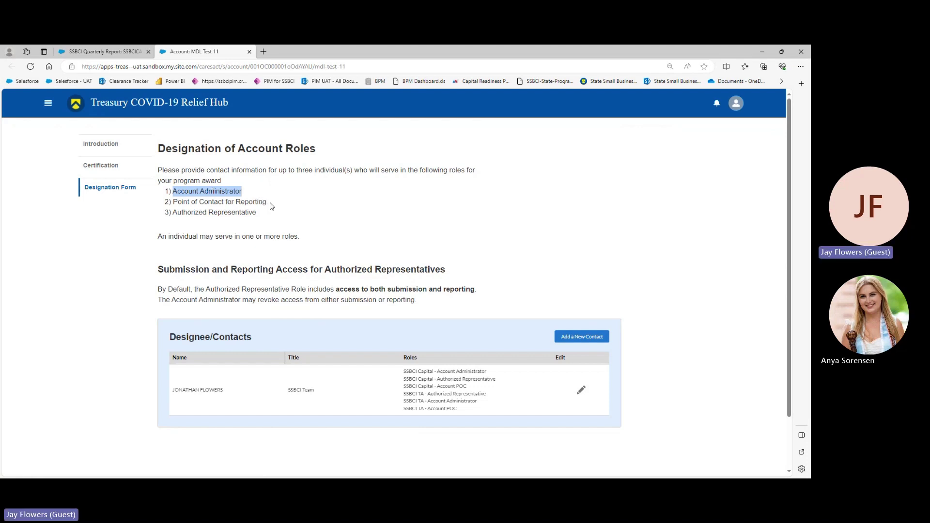
drag(270, 204, 179, 206)
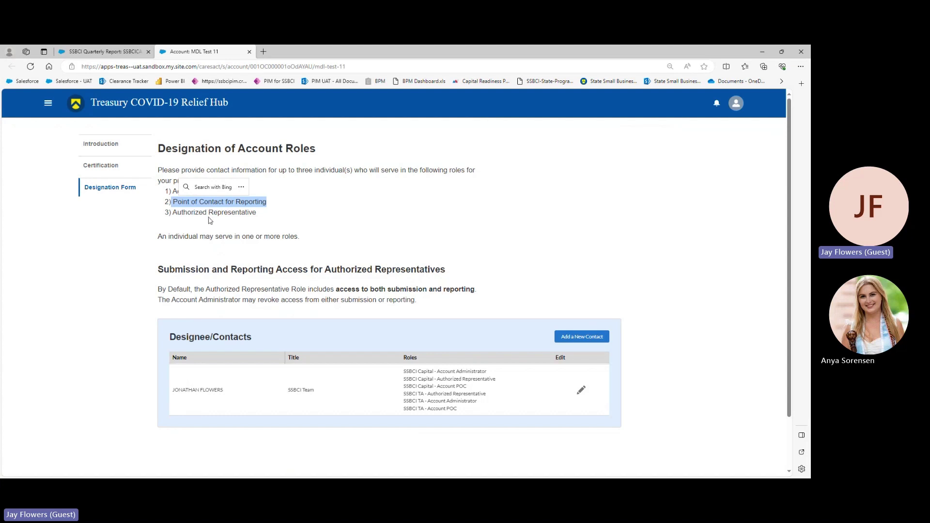
drag(257, 212, 174, 217)
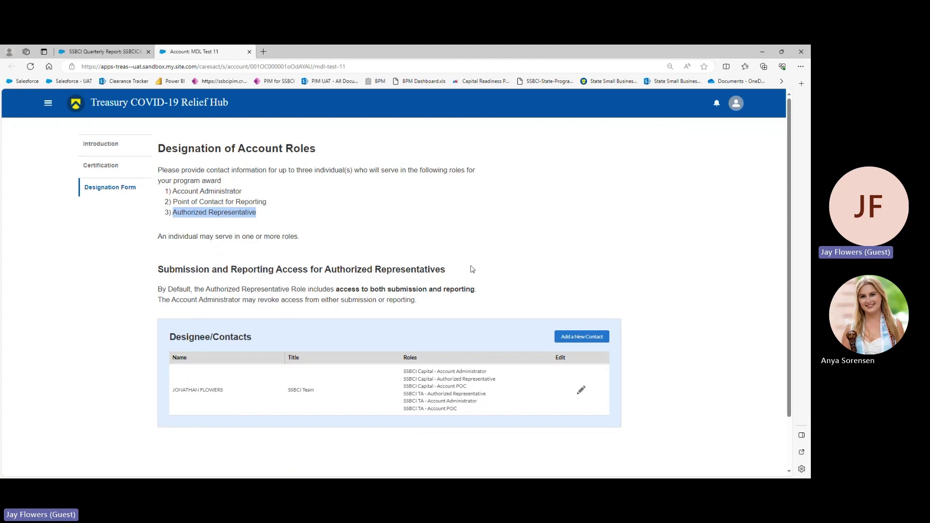
click(485, 284)
scroll(553, 274, down, 1)
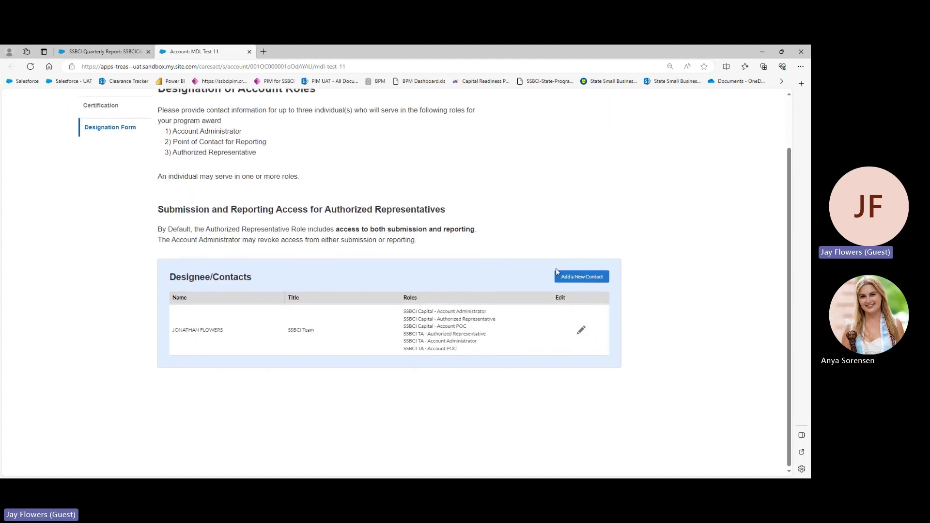
- Start a new contact, entering first and last name, title 'Test', organization 'Test' and an e-mail address
click(583, 279)
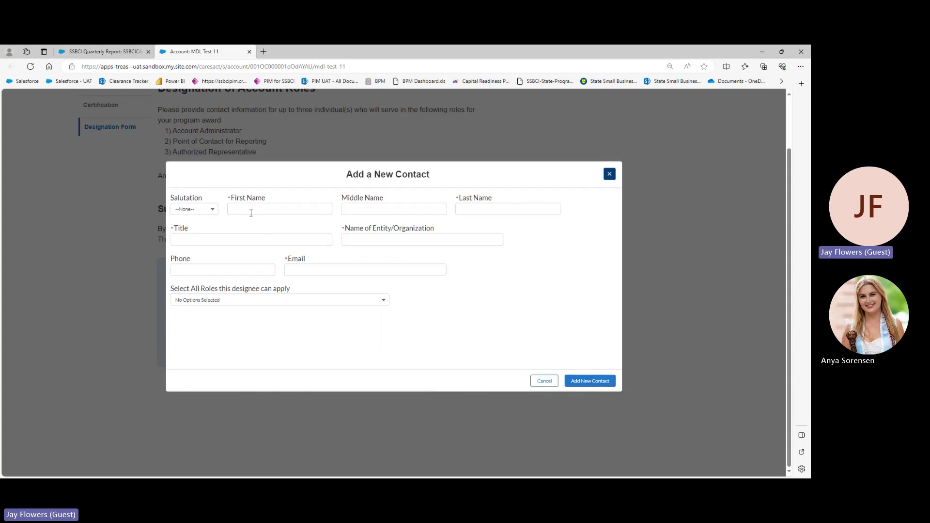
click(251, 213)
text(Tes)
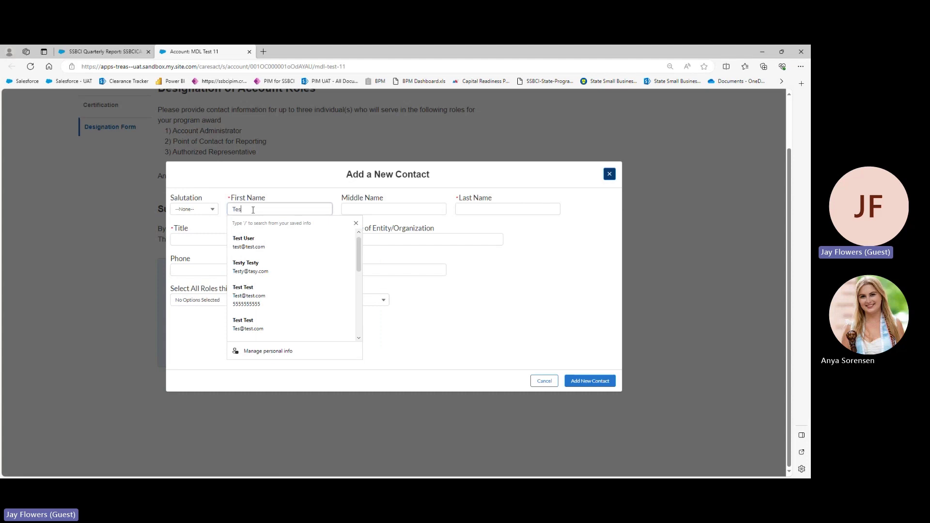
text(t)
key(Tab)
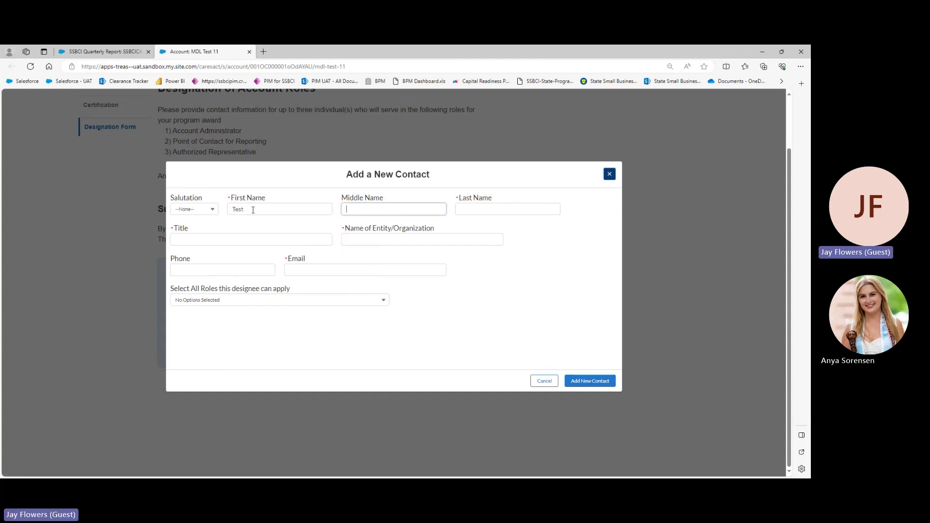
key(Tab)
text(User)
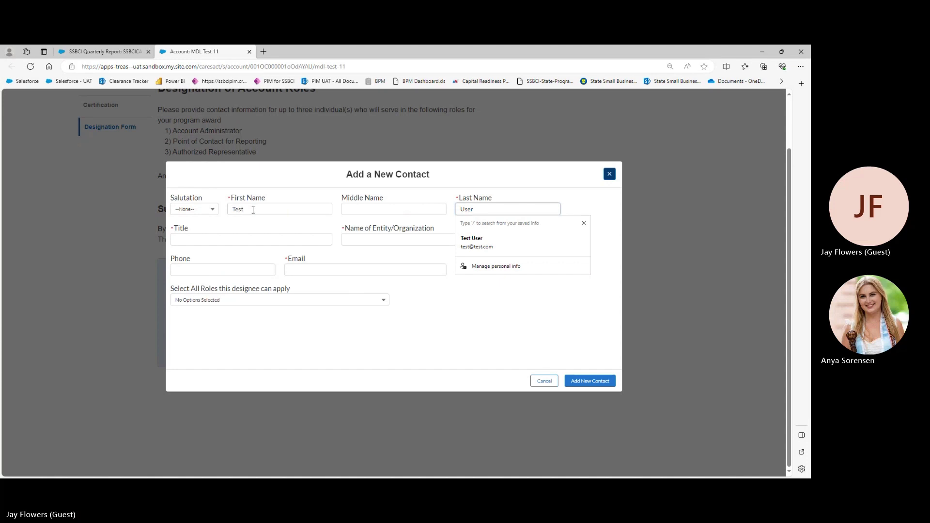
key(Tab)
text(Test)
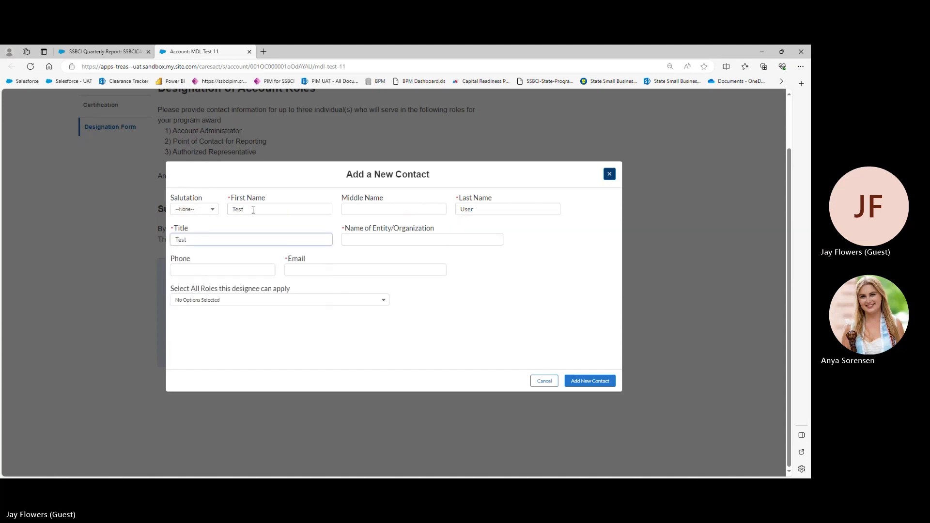
key(Tab)
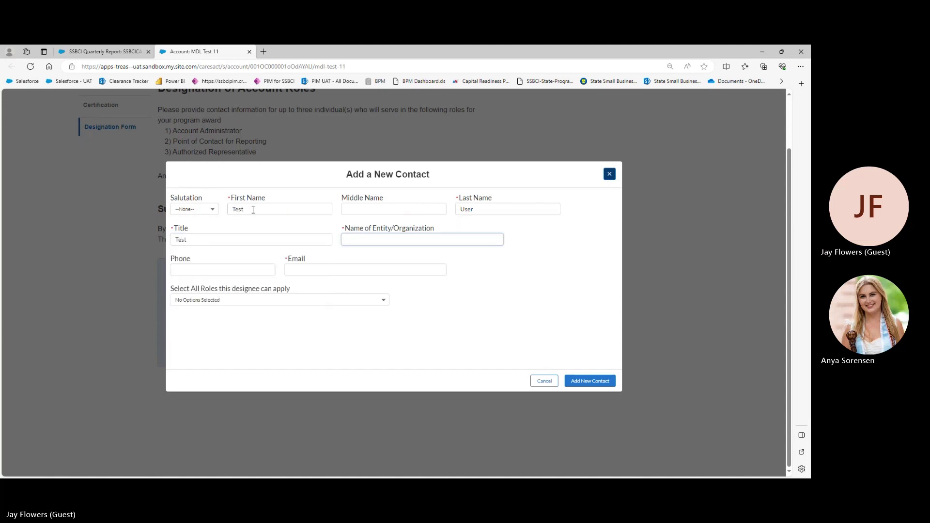
text(Test)
key(Tab)
key(Tab)
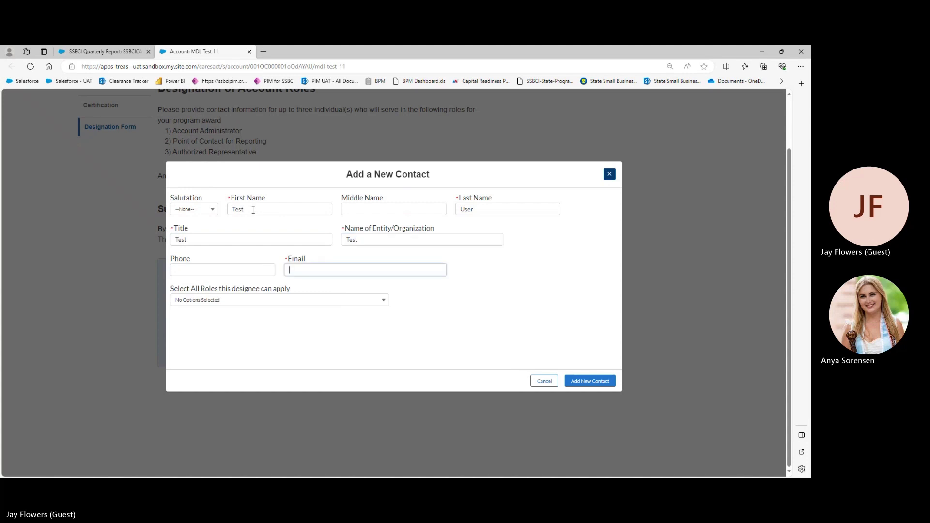
text(test@test.com)
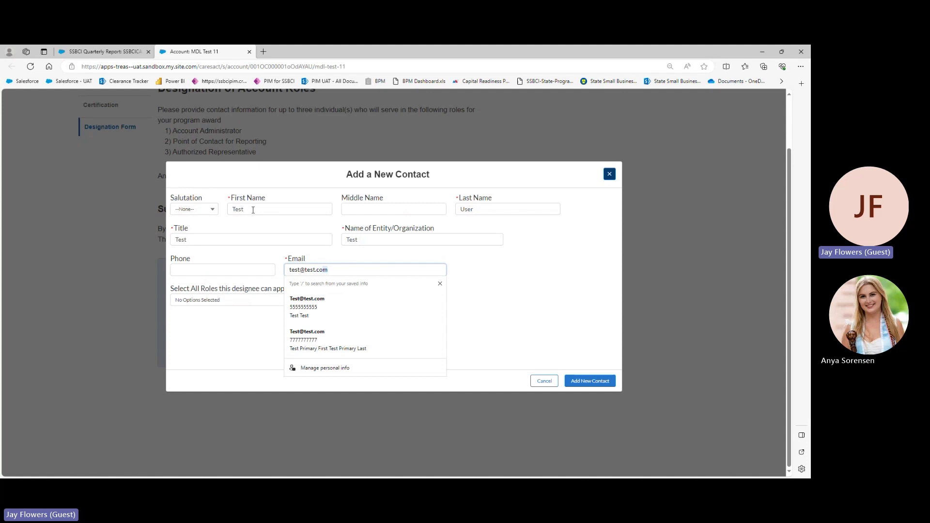
- Assign the new contact the SSBCI Capital - Authorized Representative role
click(488, 293)
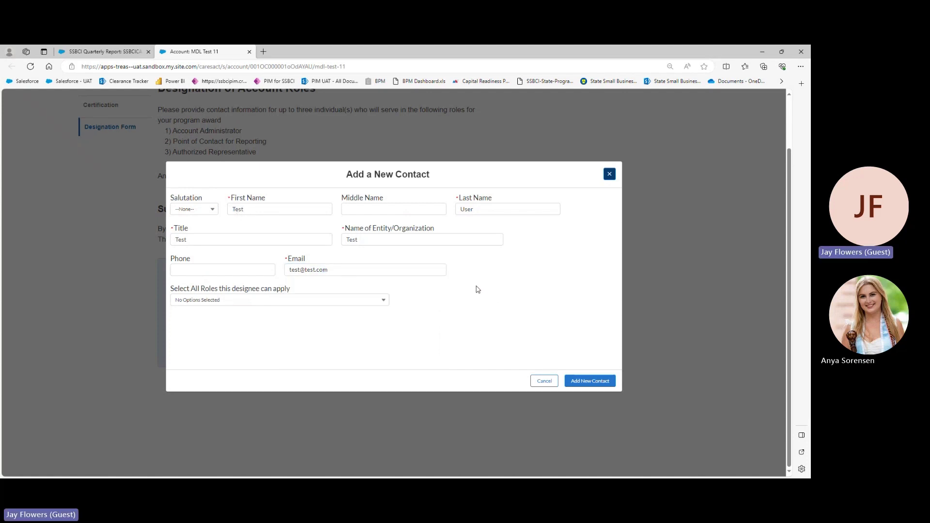
click(384, 300)
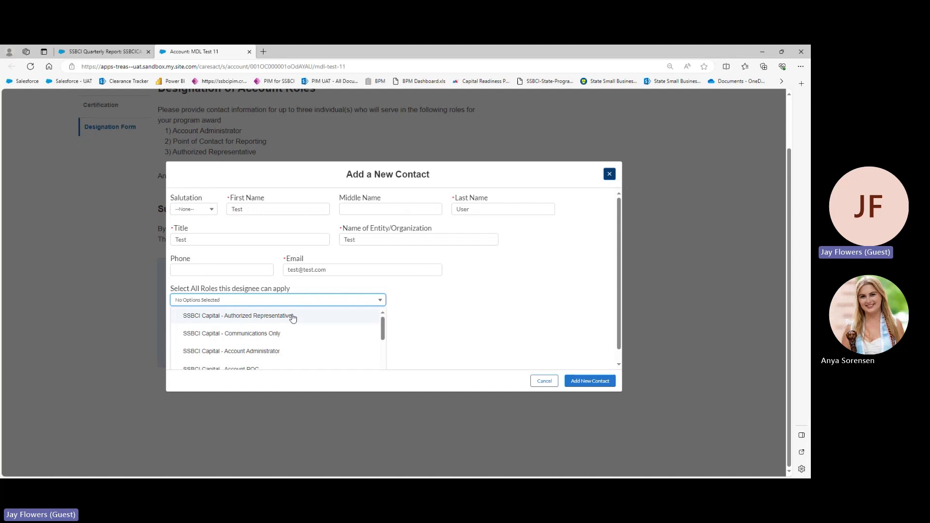
click(293, 317)
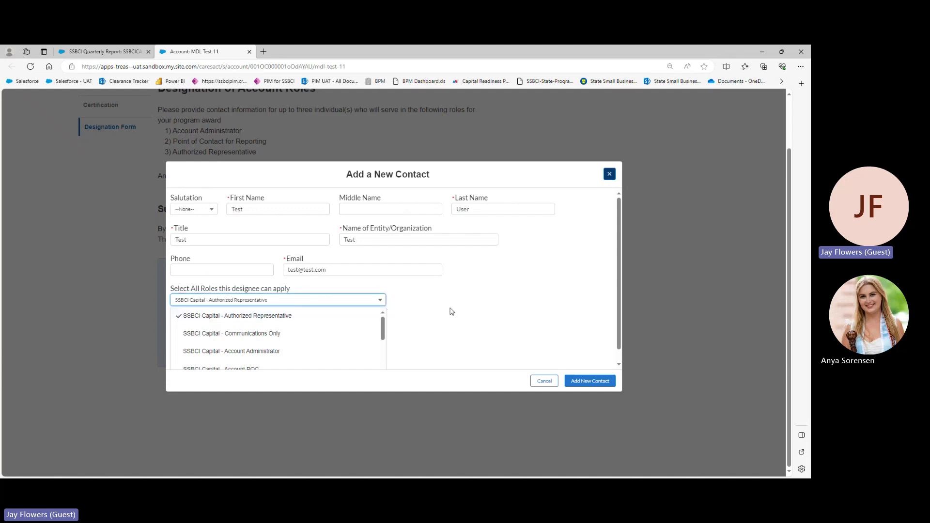
scroll(449, 310, down, 1)
click(591, 382)
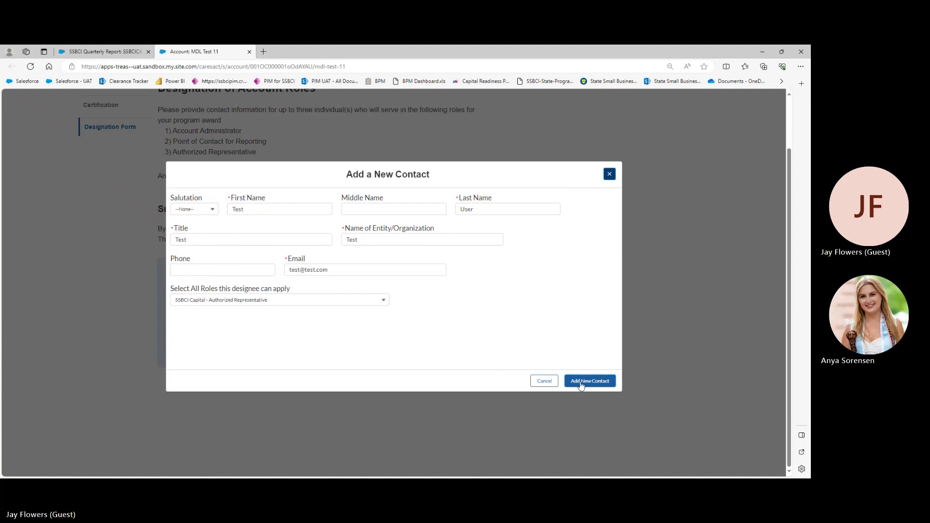
- Save the test contact as SSBCI Capital - Authorized Representative, then review its roles without changing anything
click(587, 383)
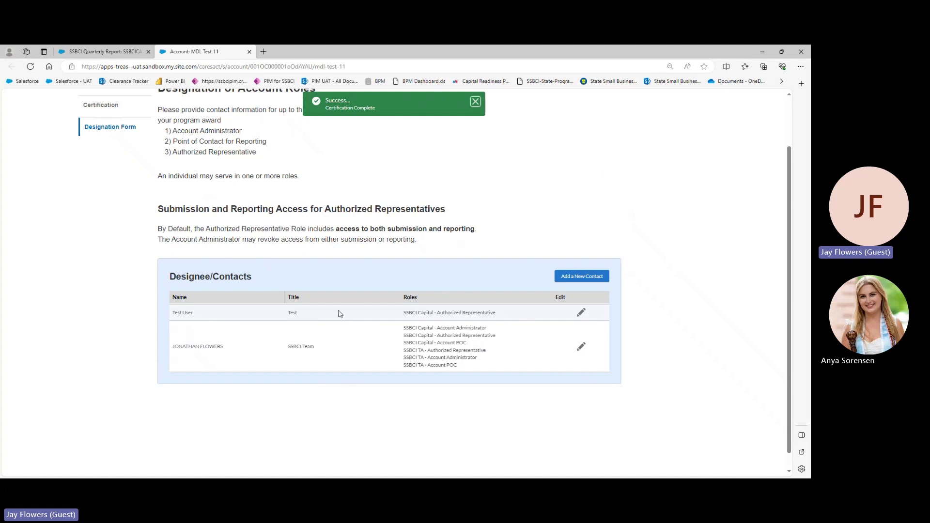
click(582, 314)
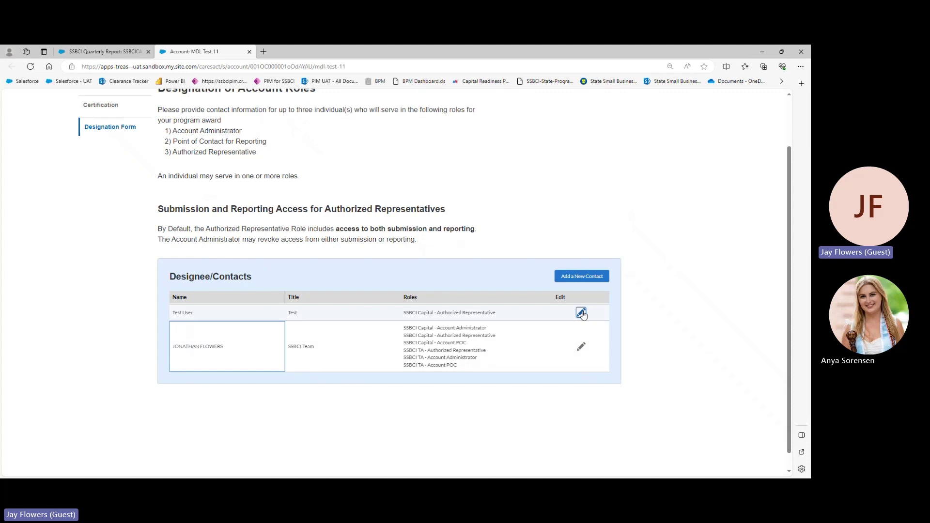
click(582, 313)
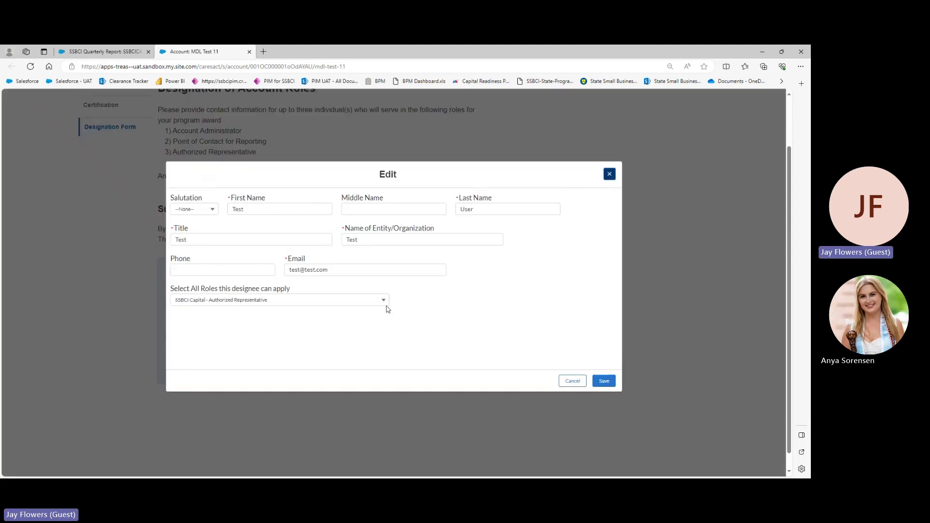
click(385, 301)
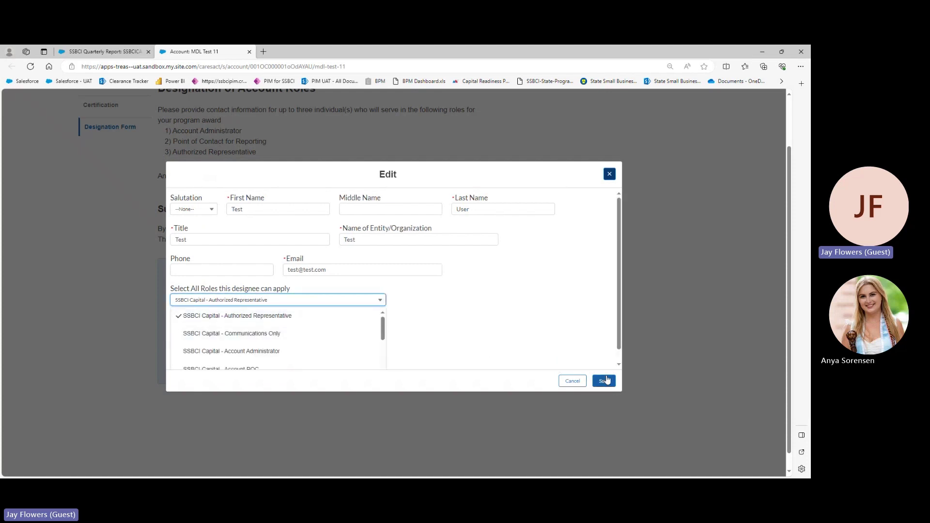
click(445, 308)
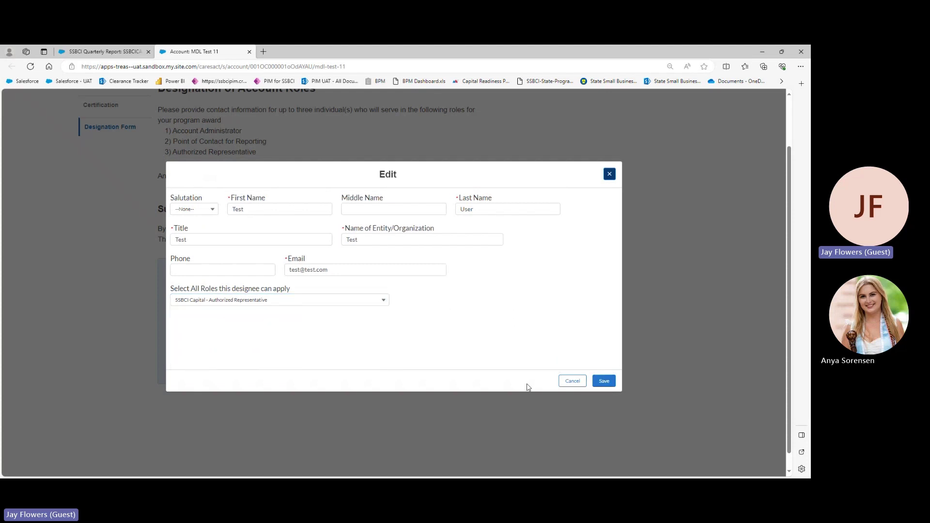
click(579, 382)
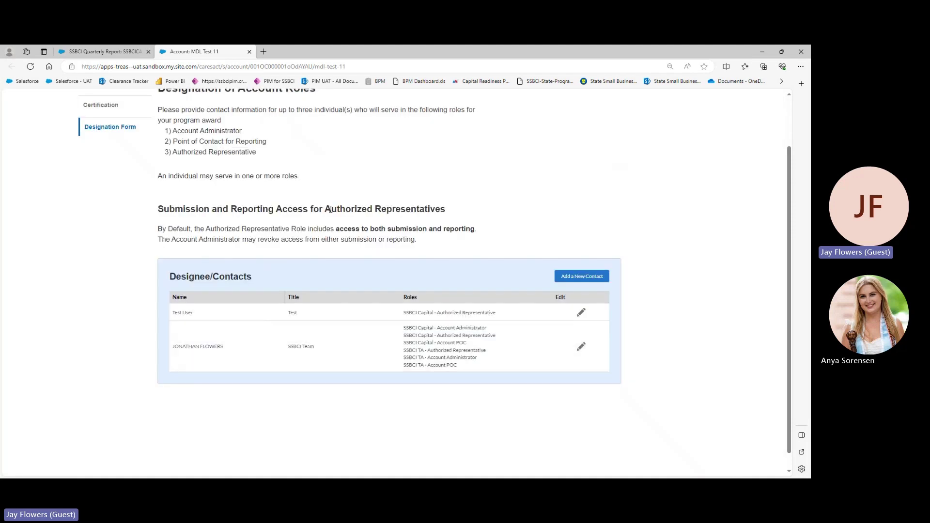
- Reload report SSBCICA-QR-0163 and scroll Section 2's Contacts table to show the new test contact
click(249, 51)
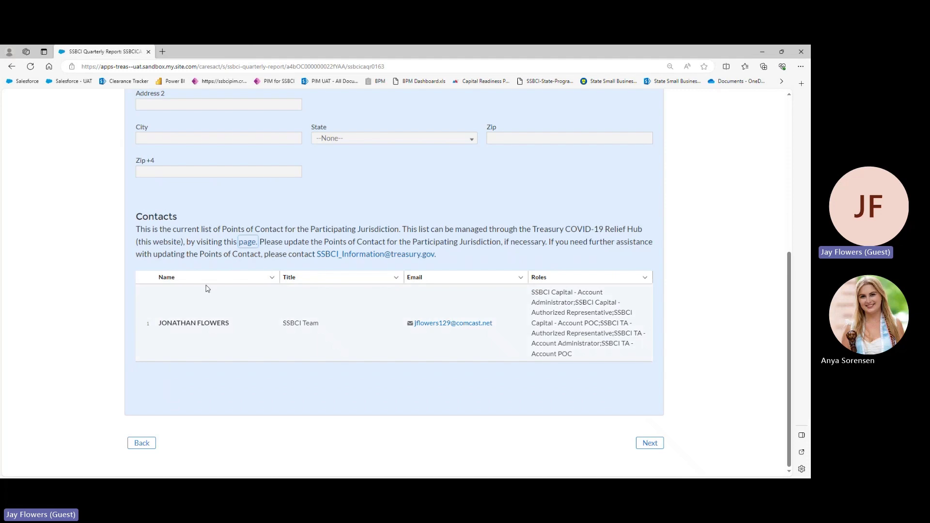
scroll(208, 289, up, 5)
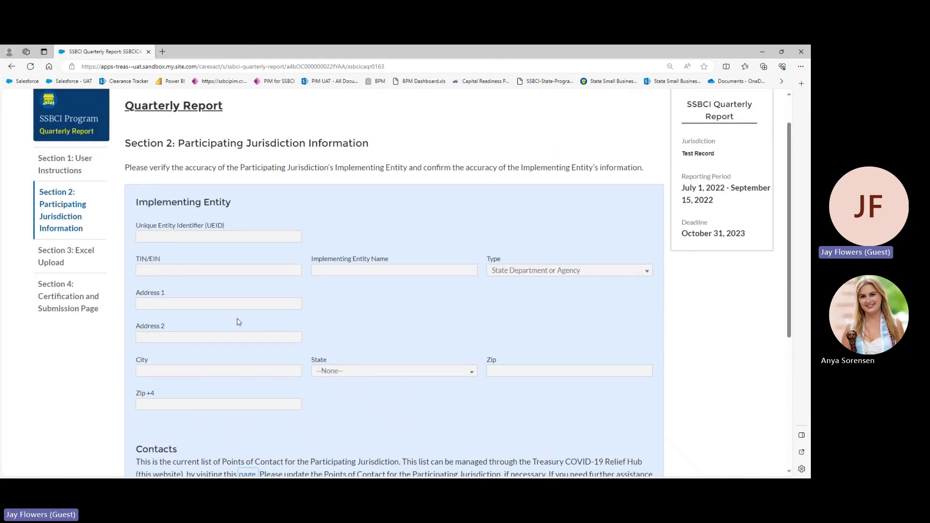
scroll(239, 322, down, 5)
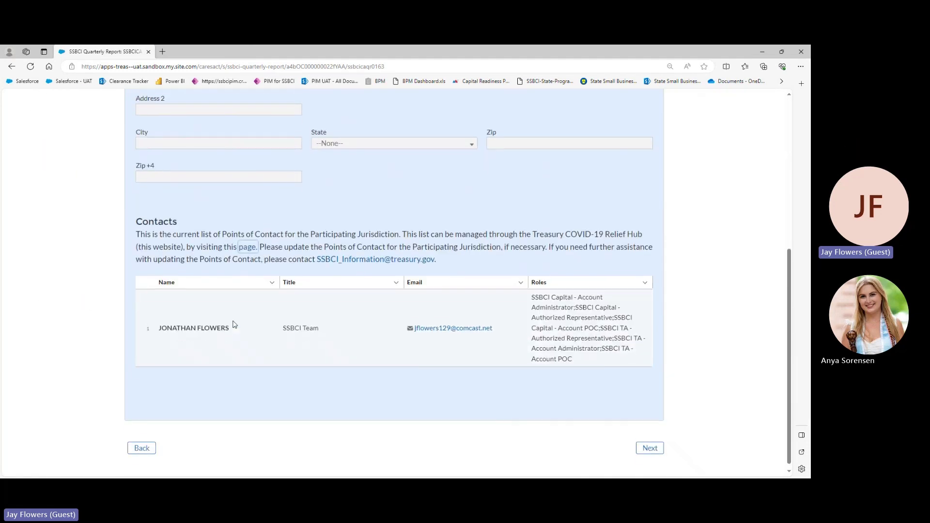
click(30, 71)
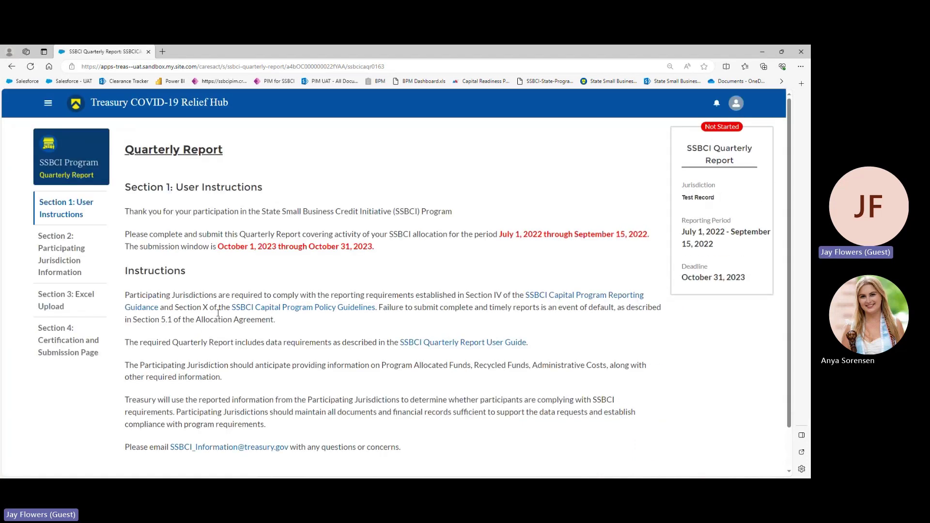
click(62, 257)
scroll(197, 273, down, 8)
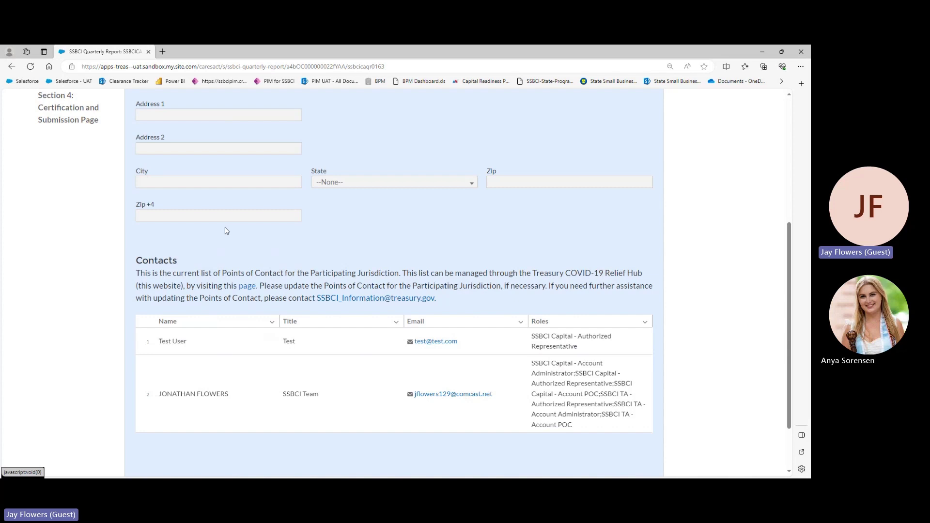
scroll(457, 260, down, 3)
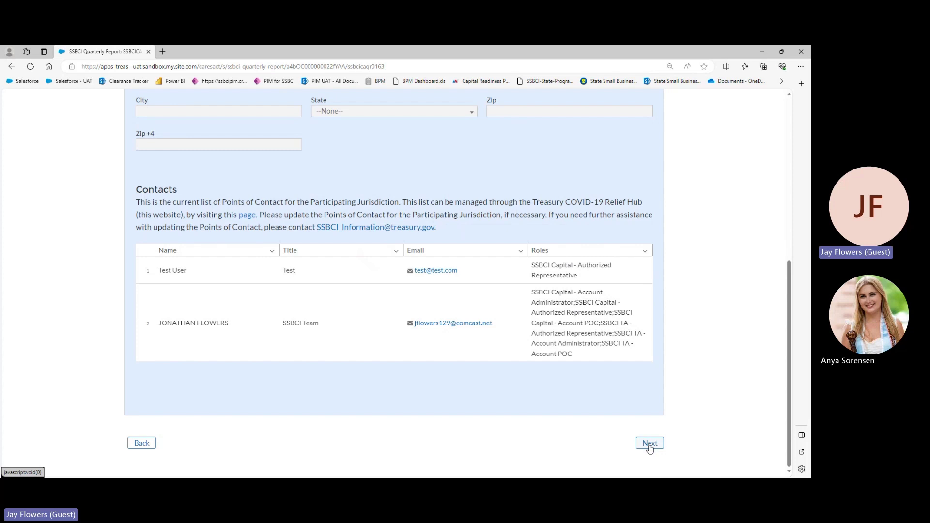
- Continue from Section 2 to Section 3: Excel Upload
click(650, 444)
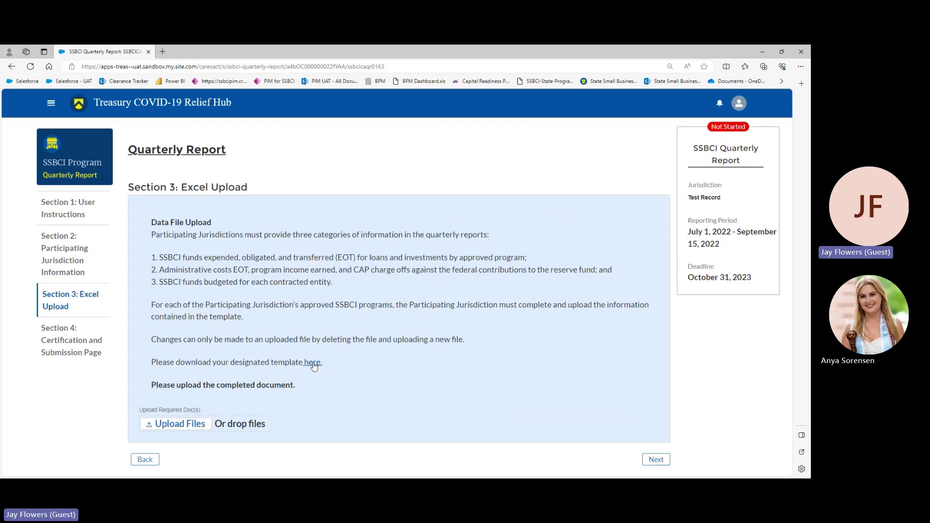
- Upload Test Excel Sheet from Documents as the report's data file
click(179, 429)
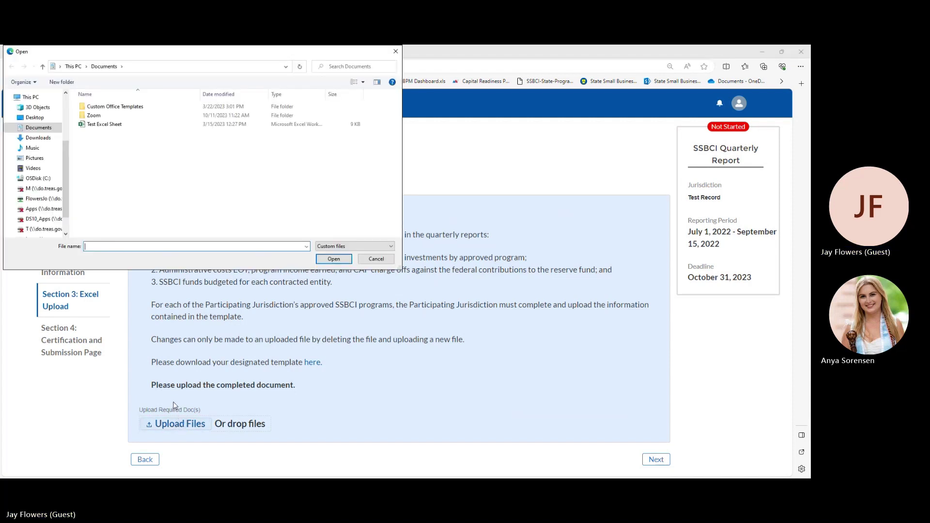
click(107, 127)
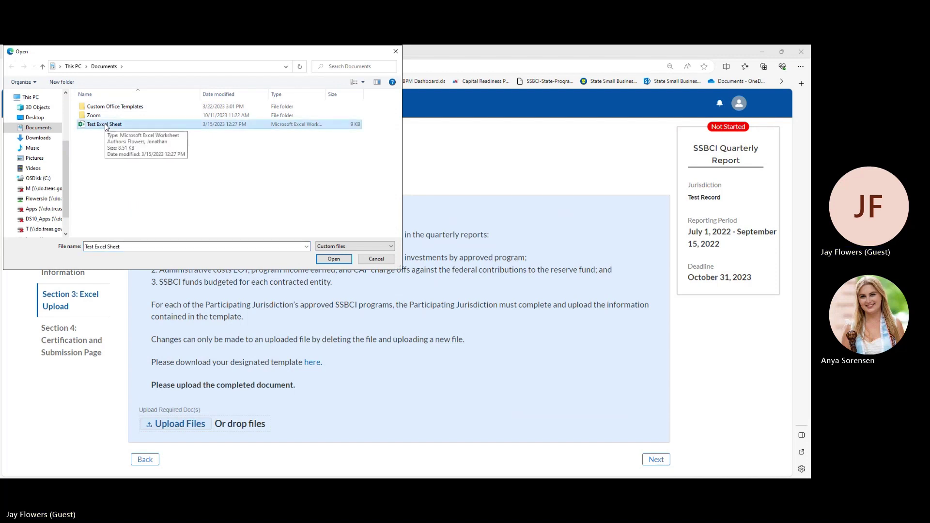
click(334, 260)
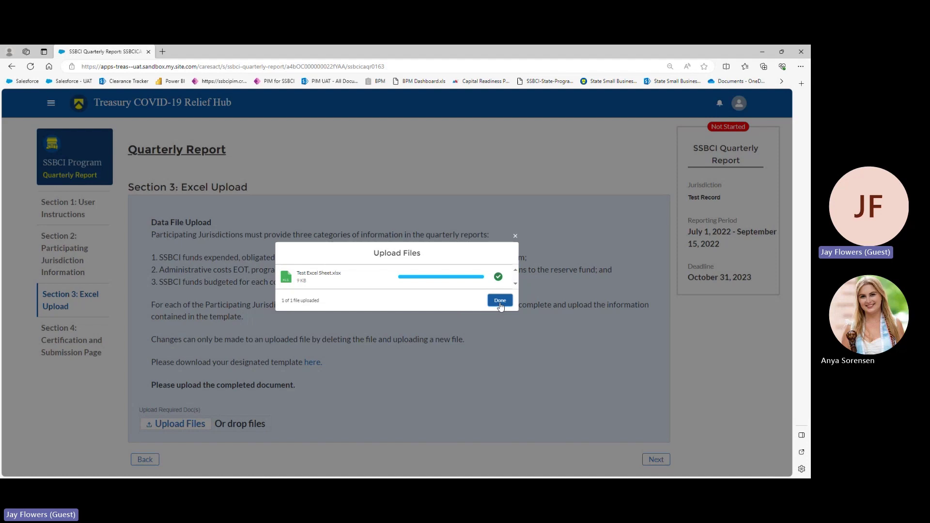
click(501, 301)
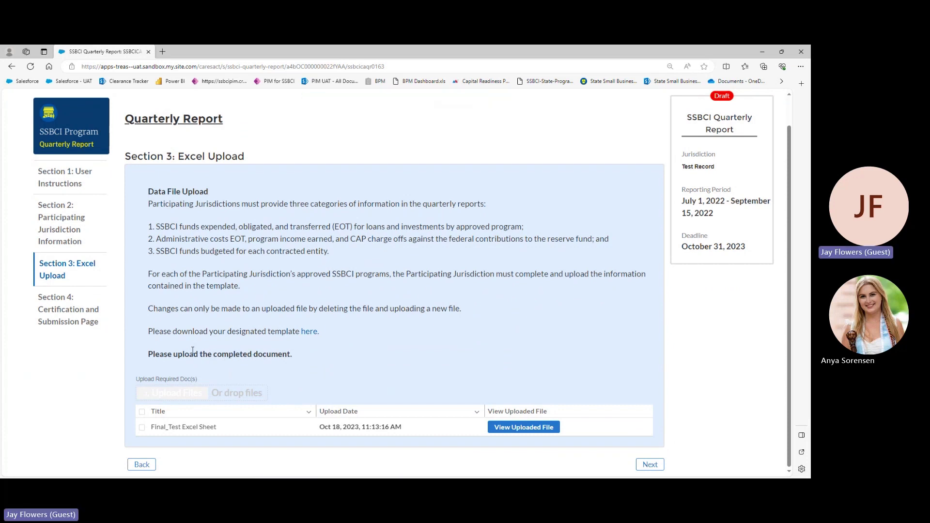
- Delete the uploaded Final_Test Excel Sheet and reload Section 3 to confirm no file remains
click(142, 429)
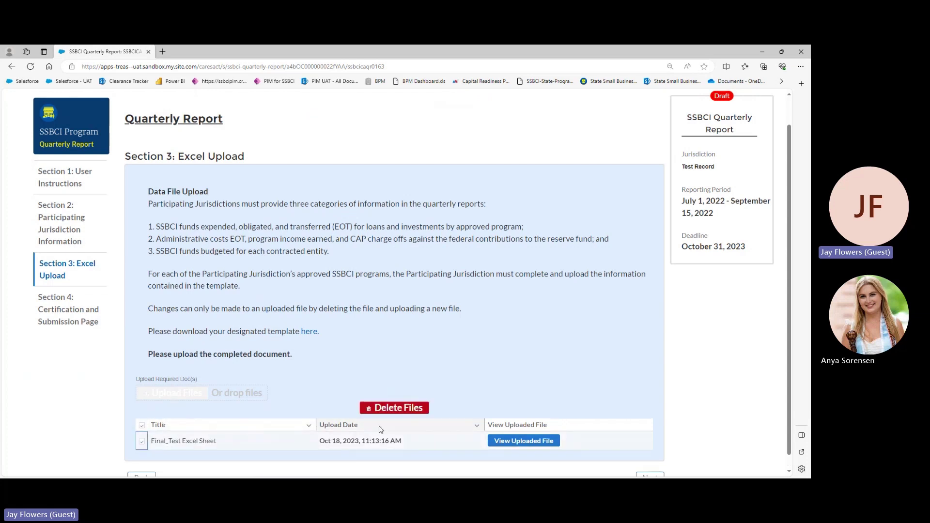
click(396, 410)
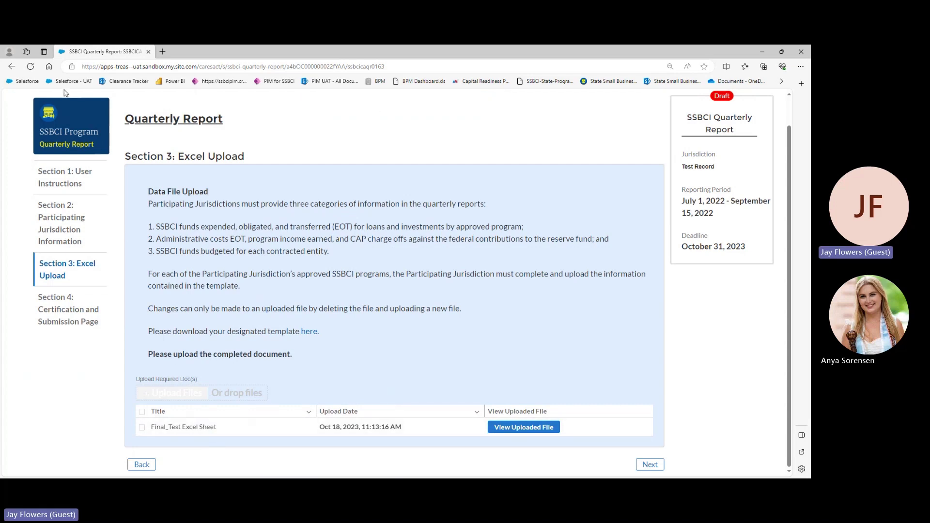
click(30, 67)
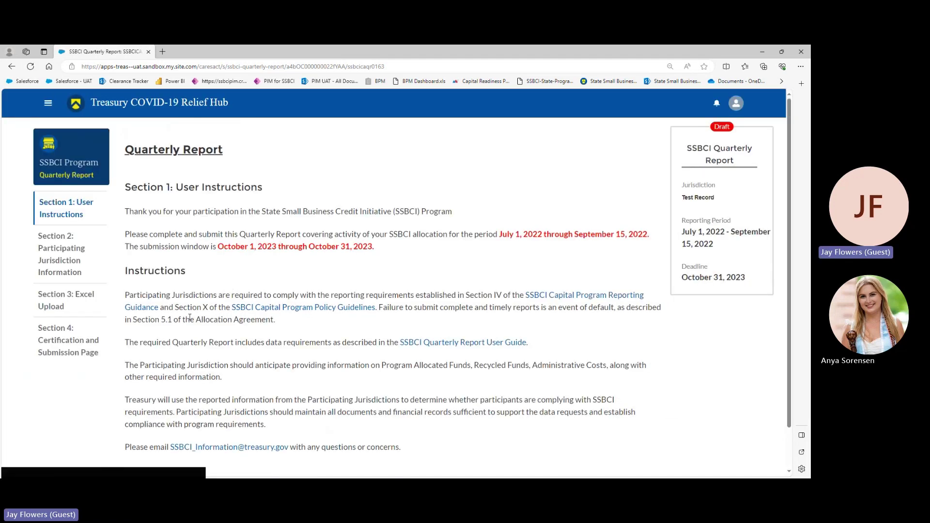
click(50, 306)
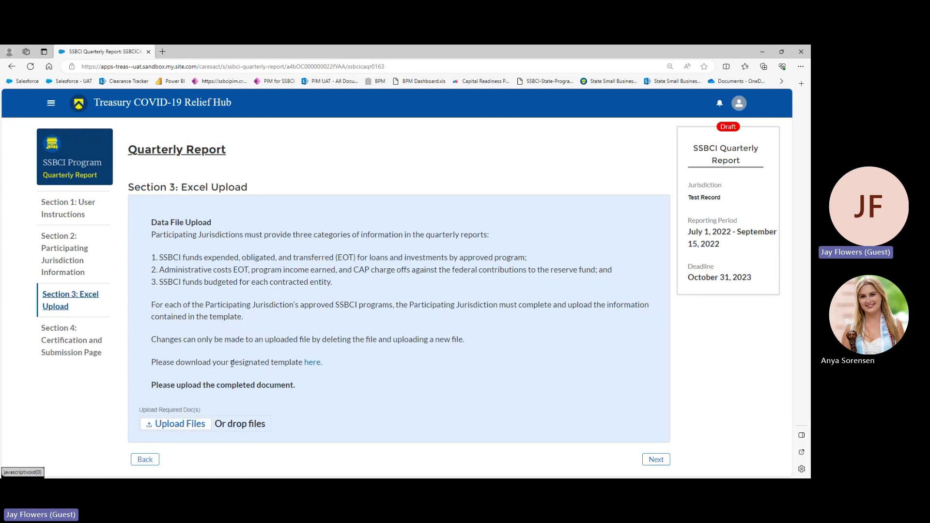
- Re-upload Test Excel Sheet from Documents as the report's data file
click(176, 425)
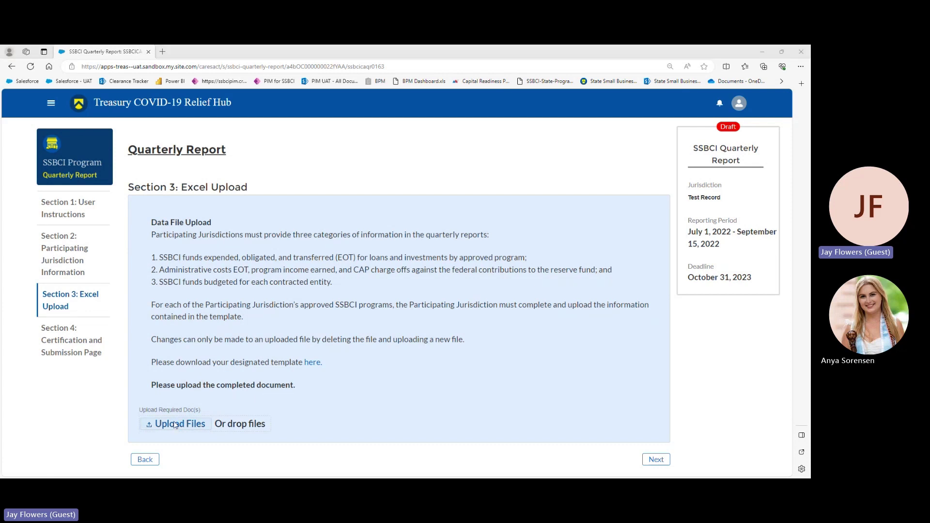
click(105, 125)
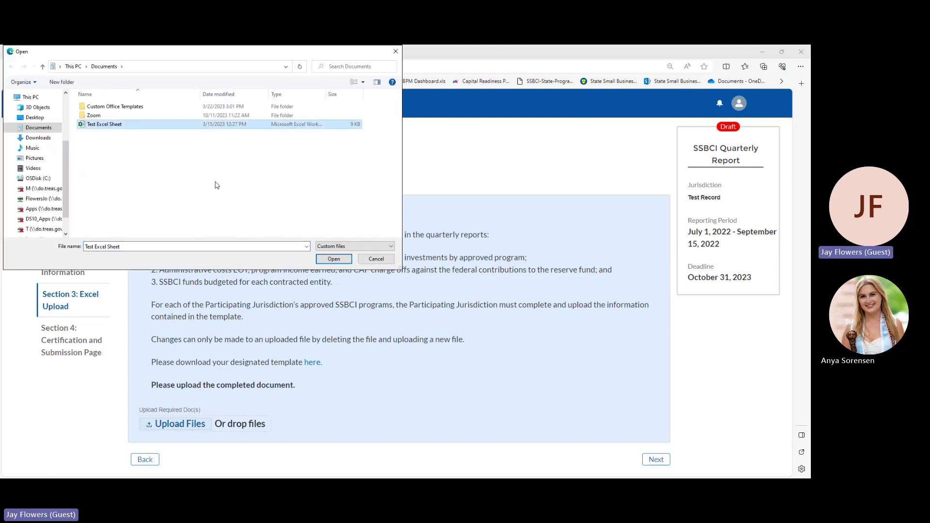
click(333, 260)
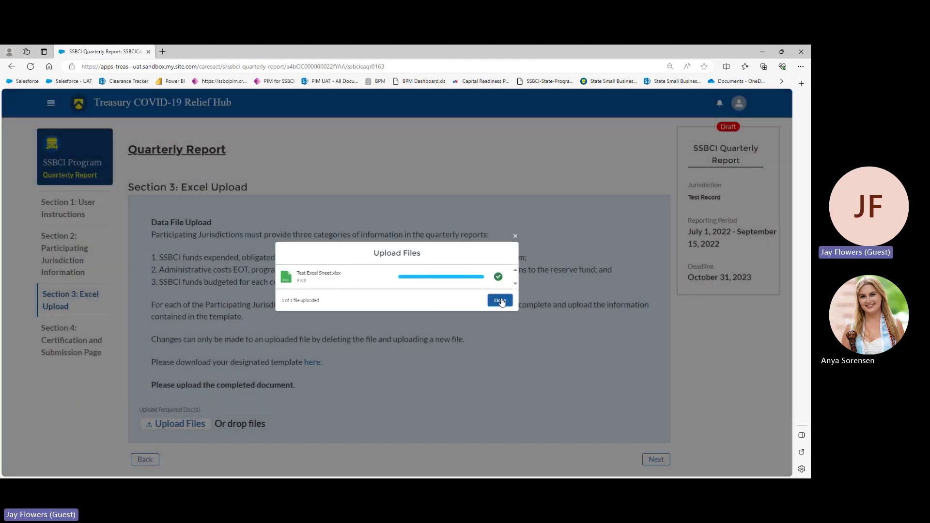
click(500, 301)
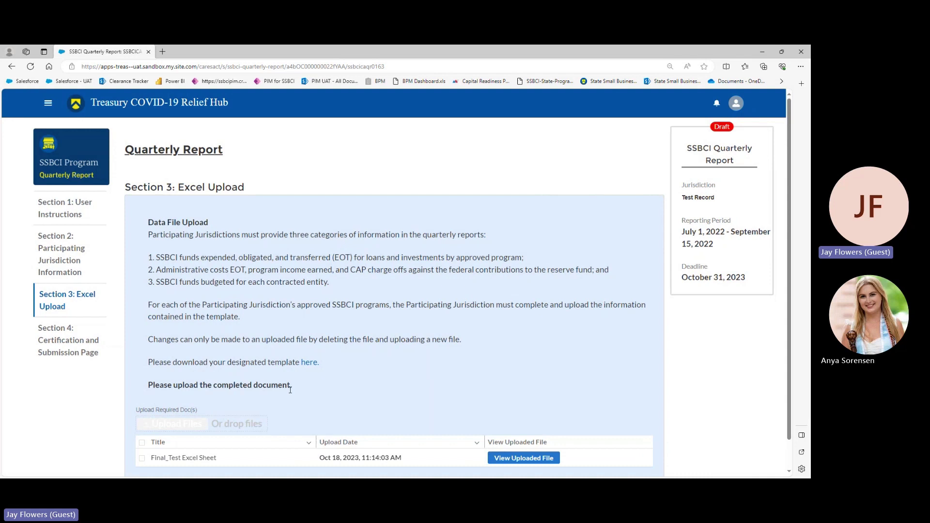
- Leave the Final_Test Excel Sheet title unchanged and go to the Section 4 certification page
scroll(283, 390, down, 1)
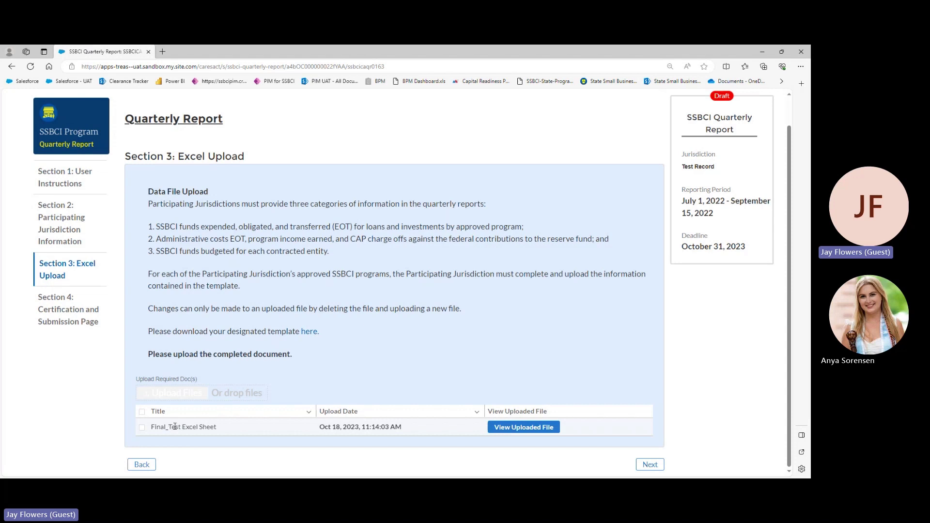
drag(180, 429, 150, 428)
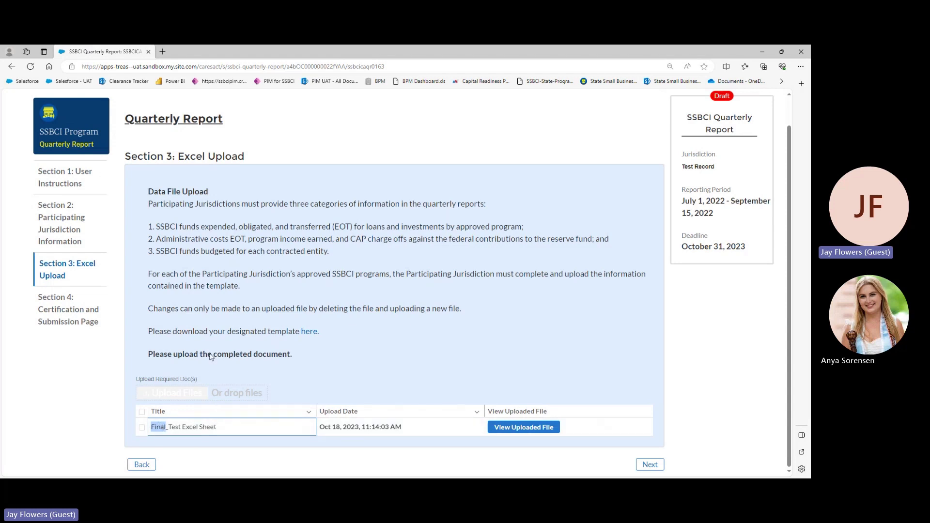
click(196, 300)
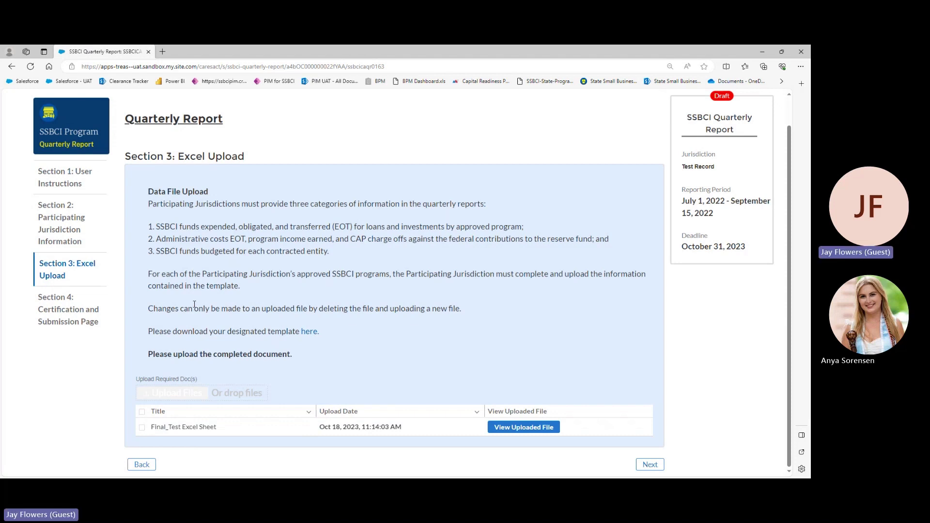
click(68, 315)
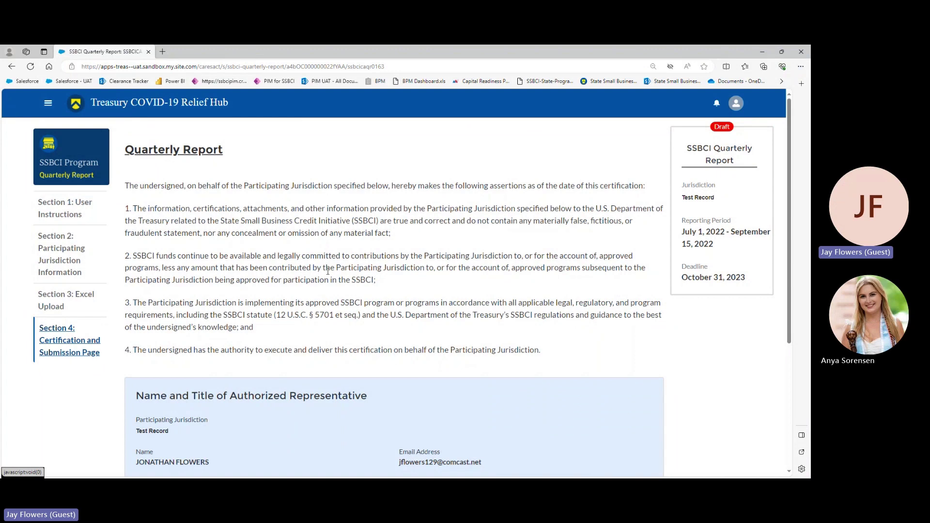
- Paste the representative's full name into the certify field and submit, getting a name-mismatch Submission Error
scroll(328, 271, down, 3)
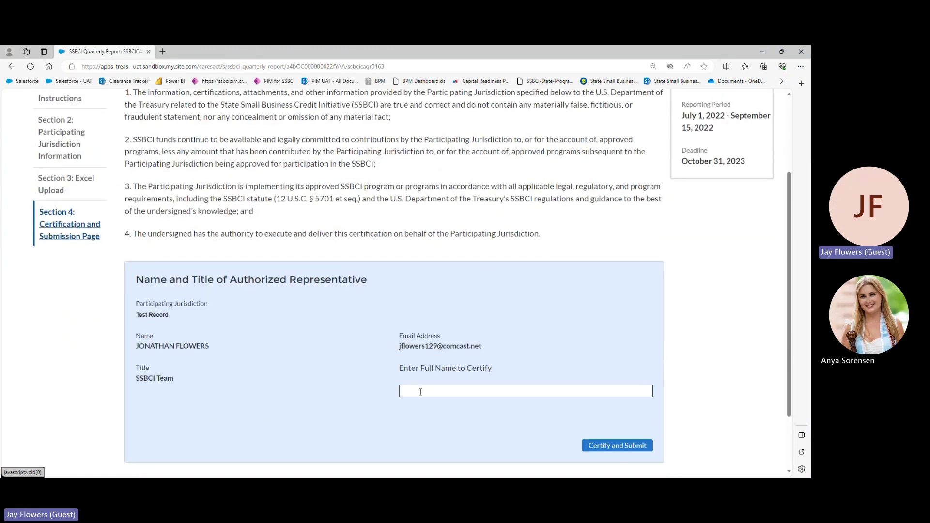
drag(210, 347, 137, 347)
key(ctrl+c)
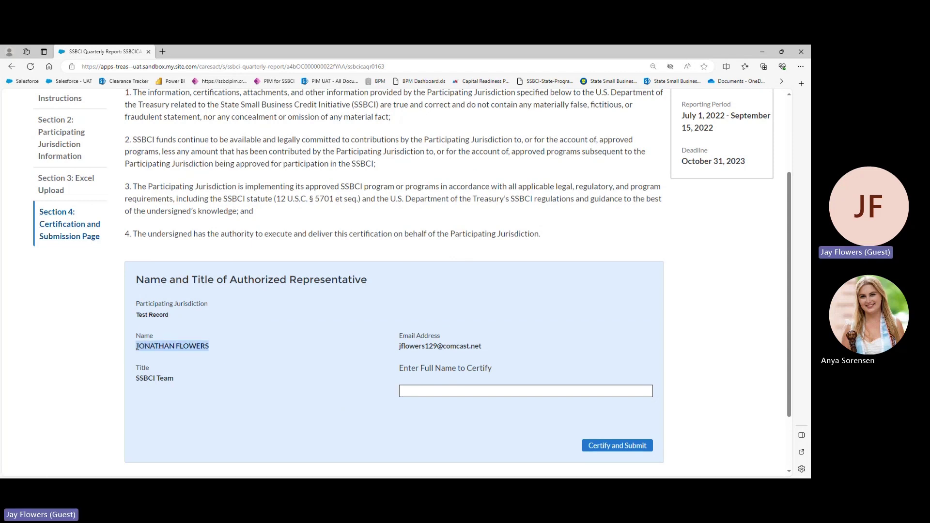
click(401, 391)
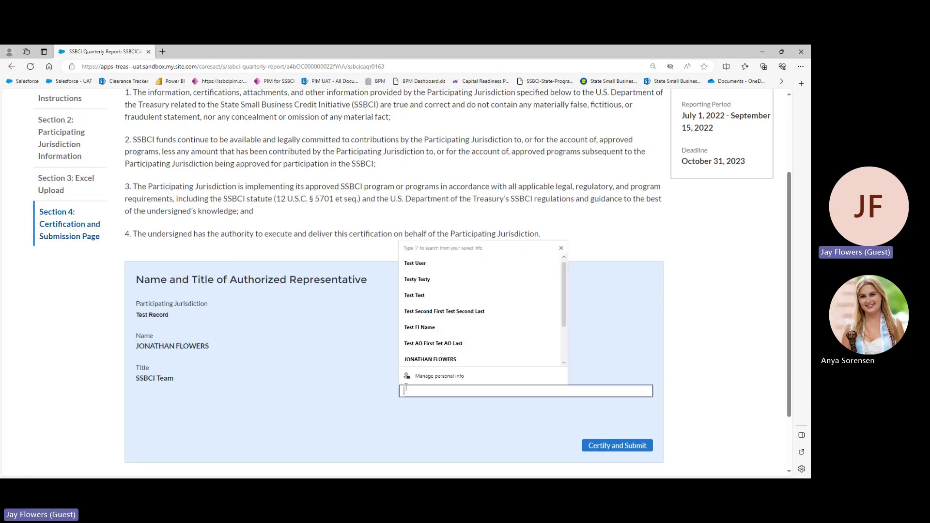
key(ctrl+v)
click(515, 365)
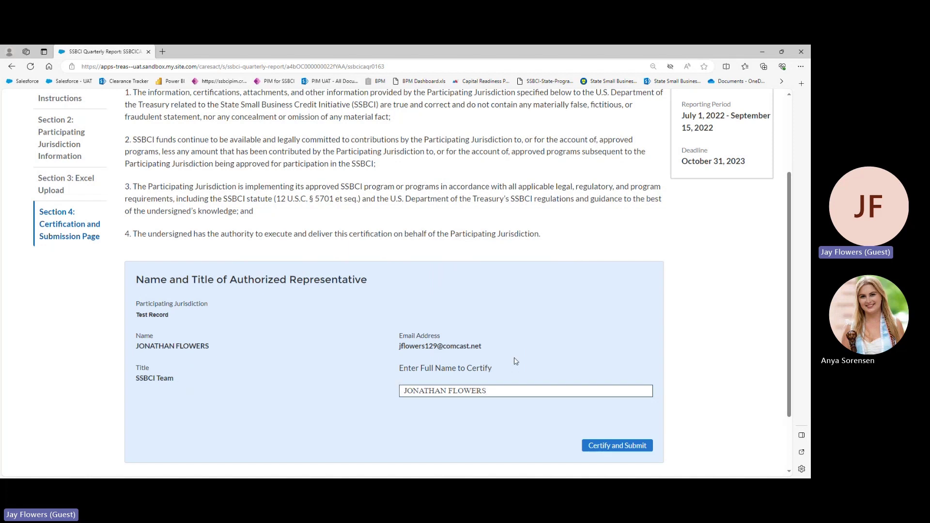
click(450, 392)
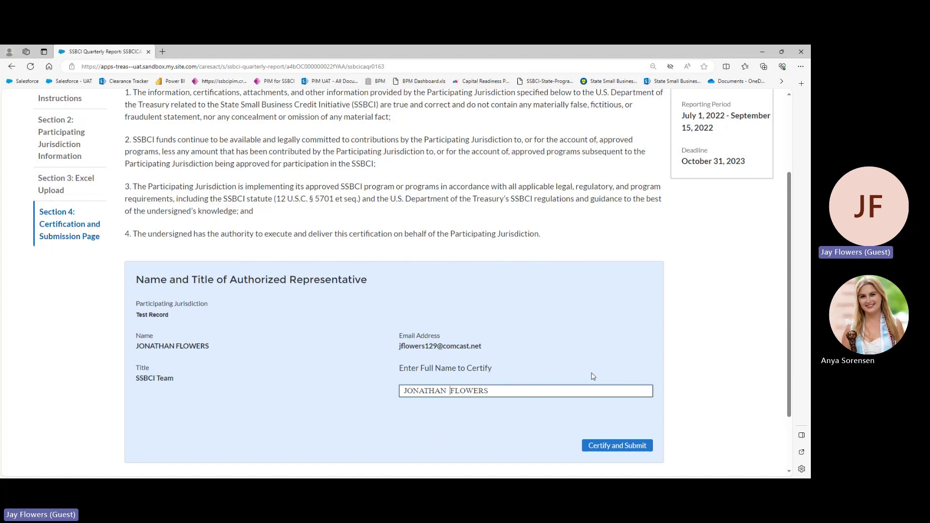
click(523, 391)
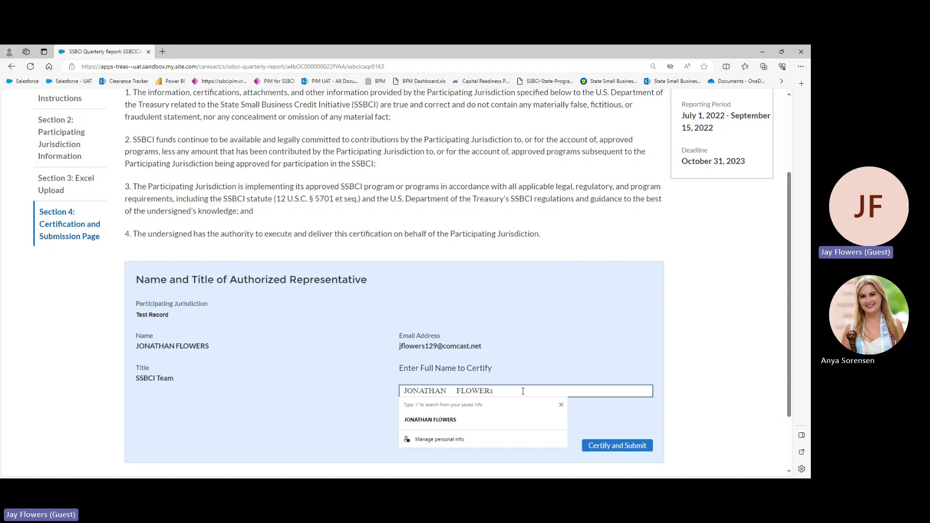
key(Escape)
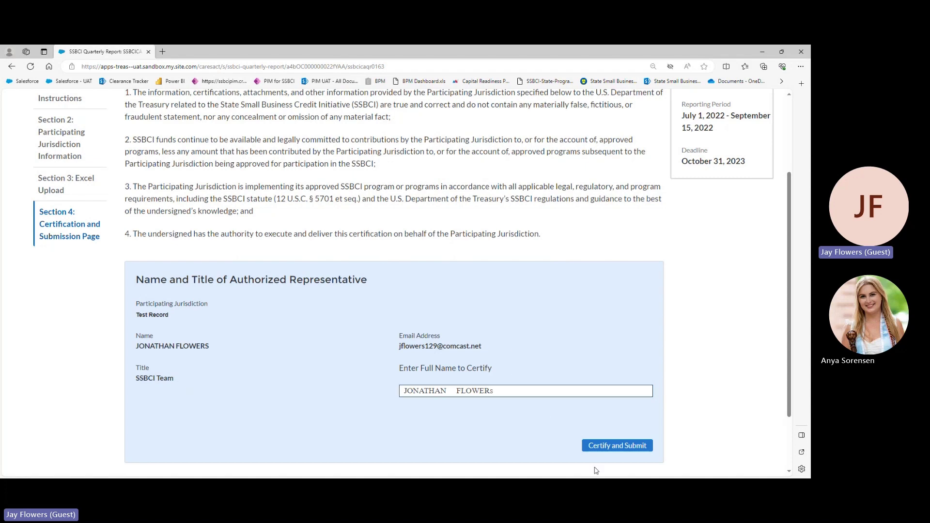
click(609, 446)
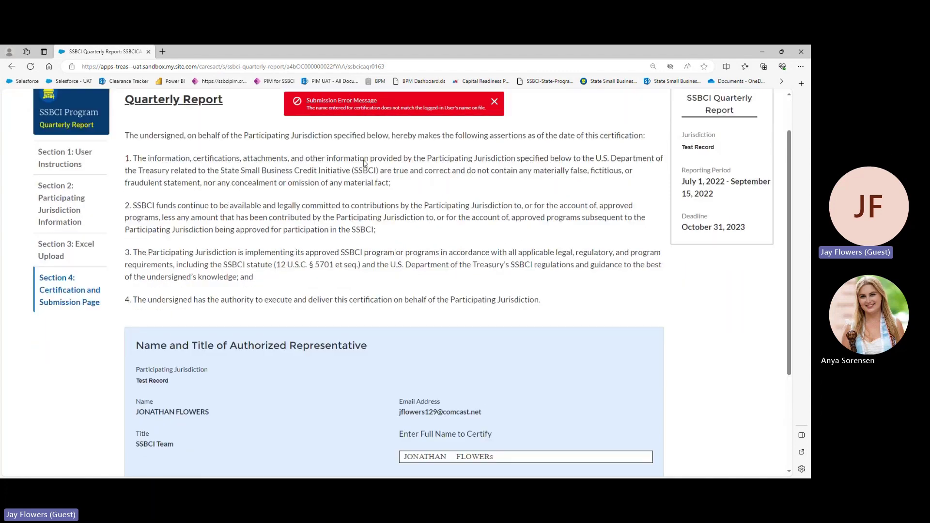
- Replace the certify entry with the exact name on file and submit report SSBCICA-QR-0163
scroll(212, 350, down, 3)
drag(211, 350, 138, 352)
key(ctrl+c)
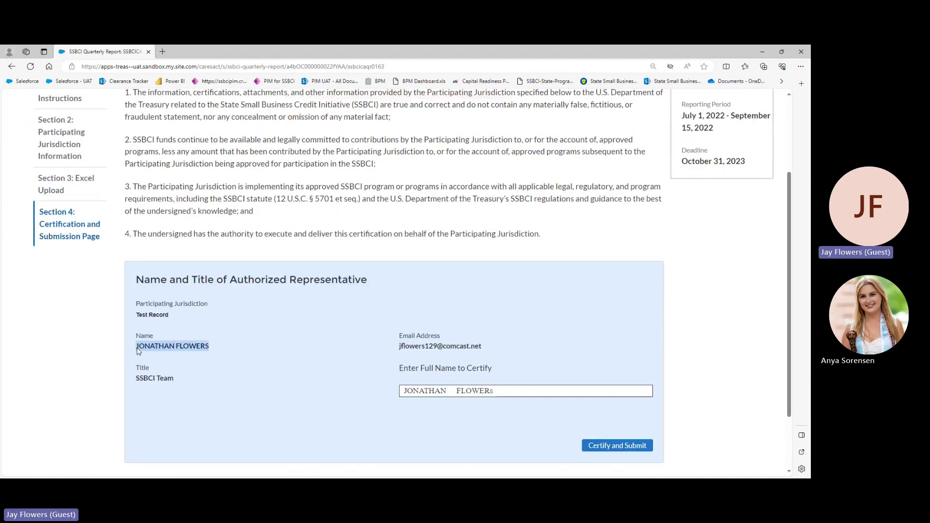
triple_click(499, 392)
key(ctrl+v)
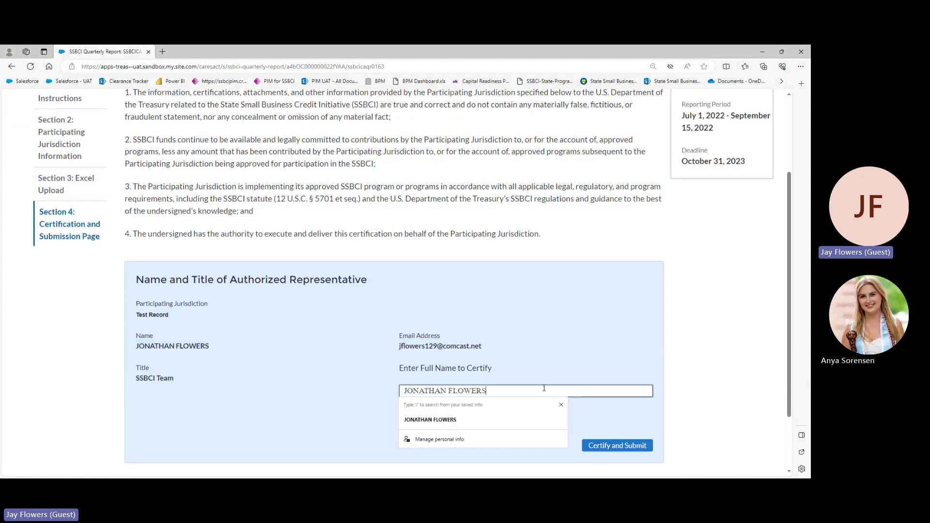
click(602, 348)
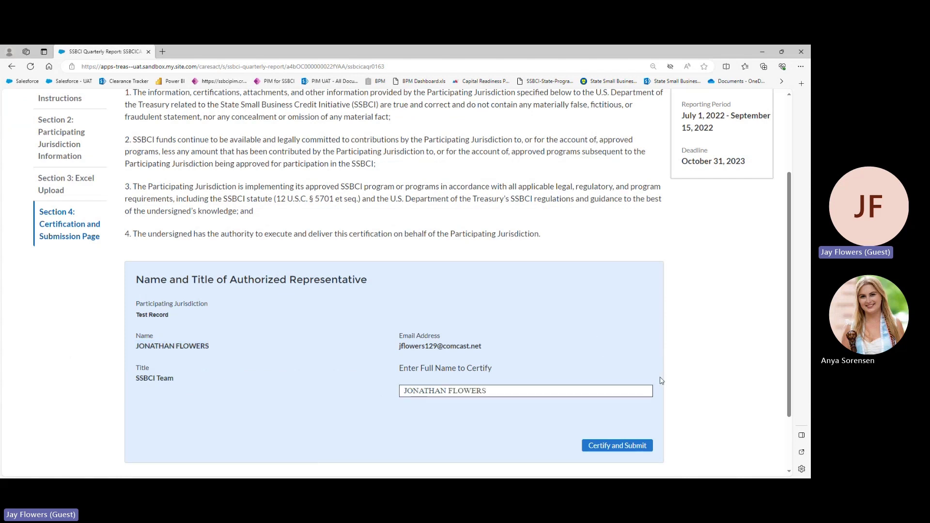
click(616, 447)
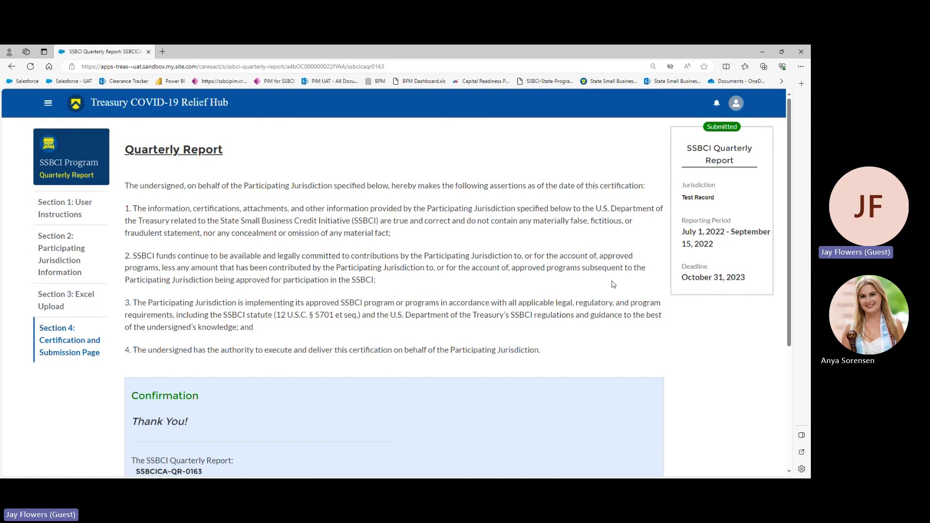
- Scroll down to the submission confirmation details for report SSBCICA-QR-0163
scroll(614, 285, down, 3)
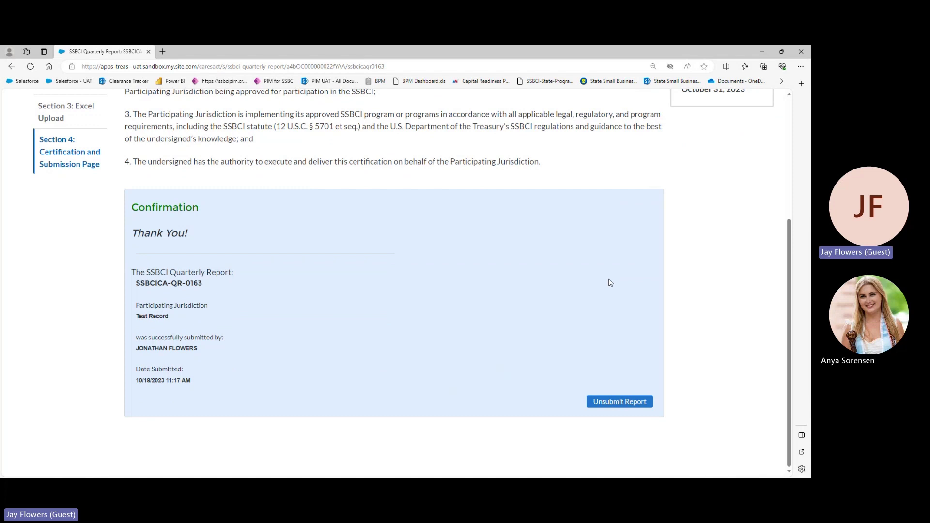
- Unsubmit report SSBCICA-QR-0163 and confirm, returning it to Draft
click(617, 406)
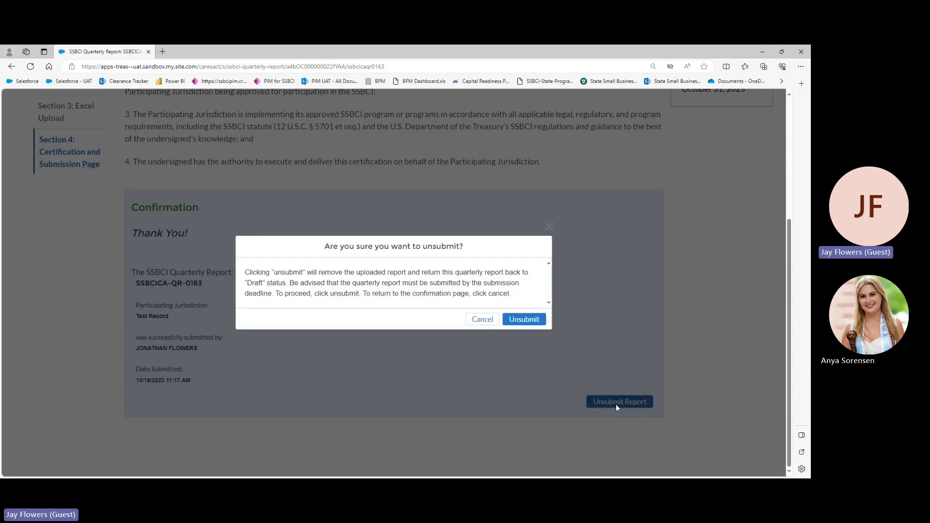
click(525, 320)
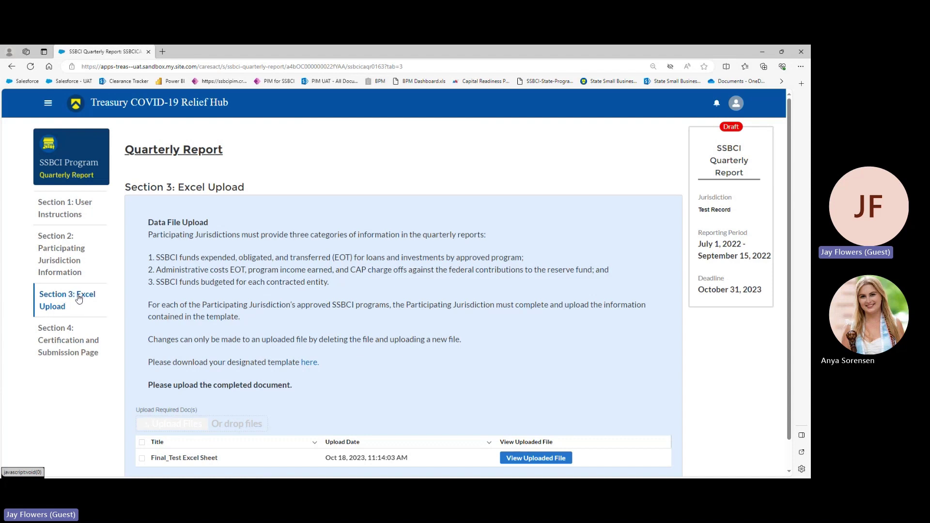
- Reload the page and upload Test Excel Sheet from Documents as the spreadsheet file
click(31, 68)
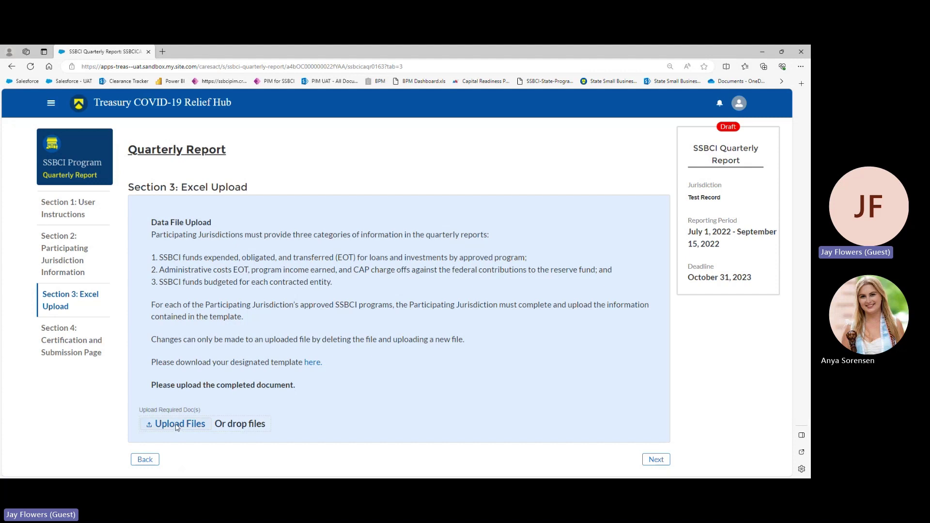
click(177, 425)
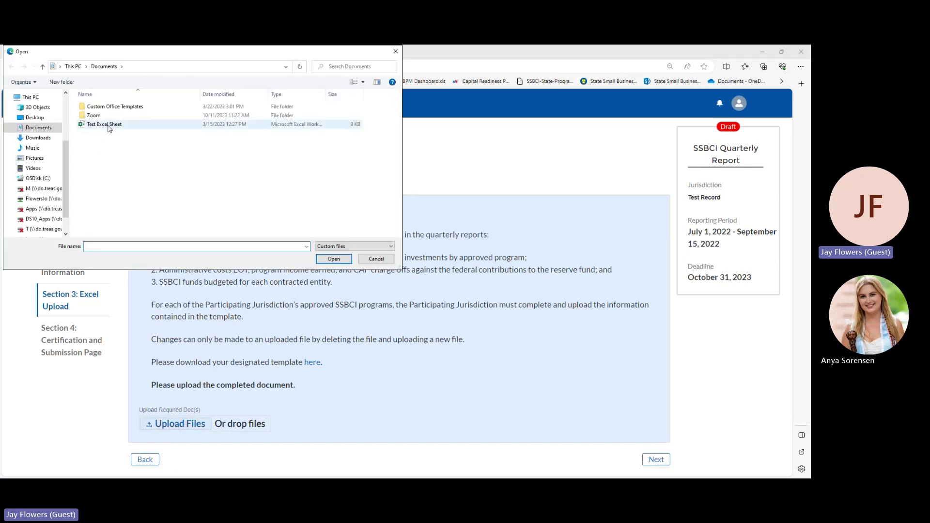
click(109, 127)
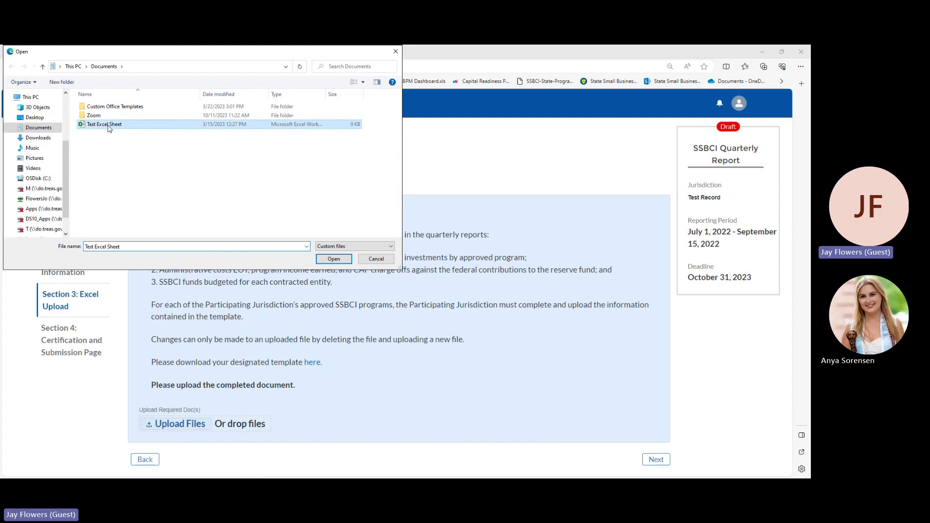
click(334, 261)
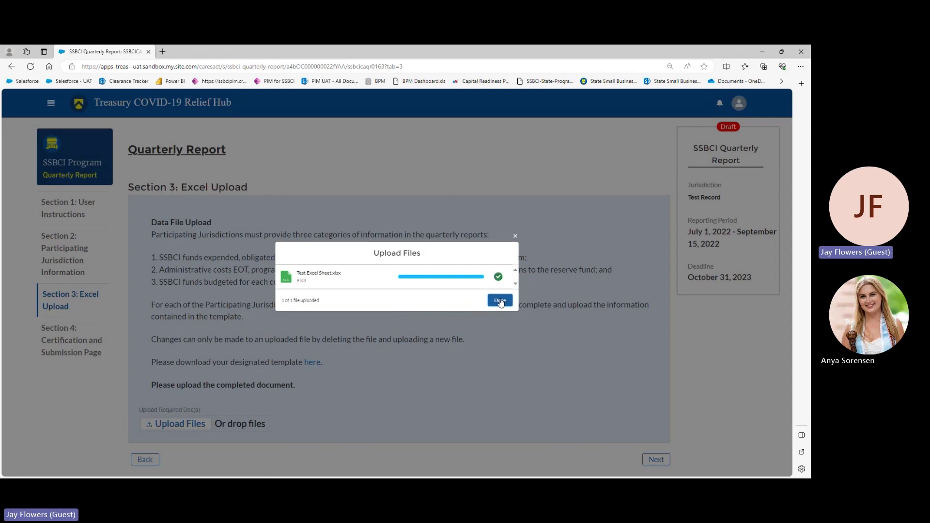
click(501, 301)
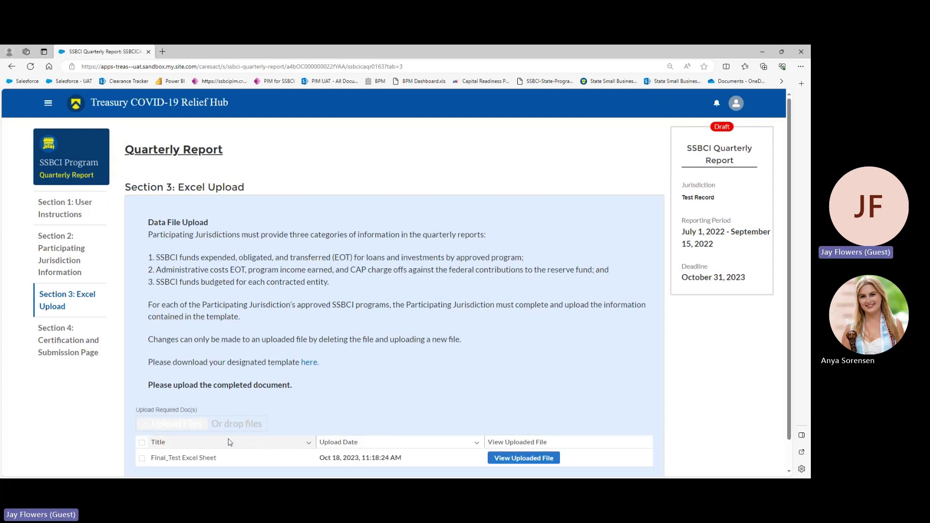
scroll(252, 438, down, 1)
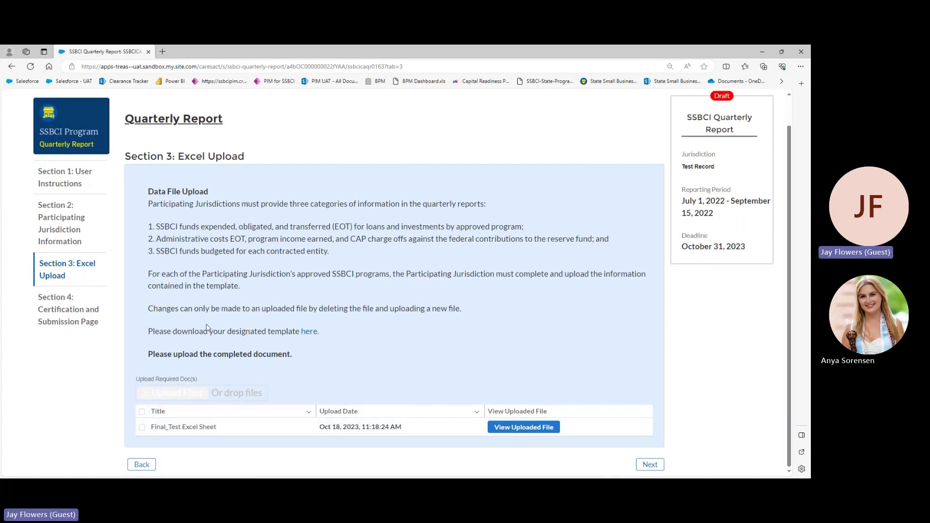
- In Section 4, copy the representative's name on file into the Enter Full Name to Certify field
click(68, 318)
scroll(262, 332, down, 4)
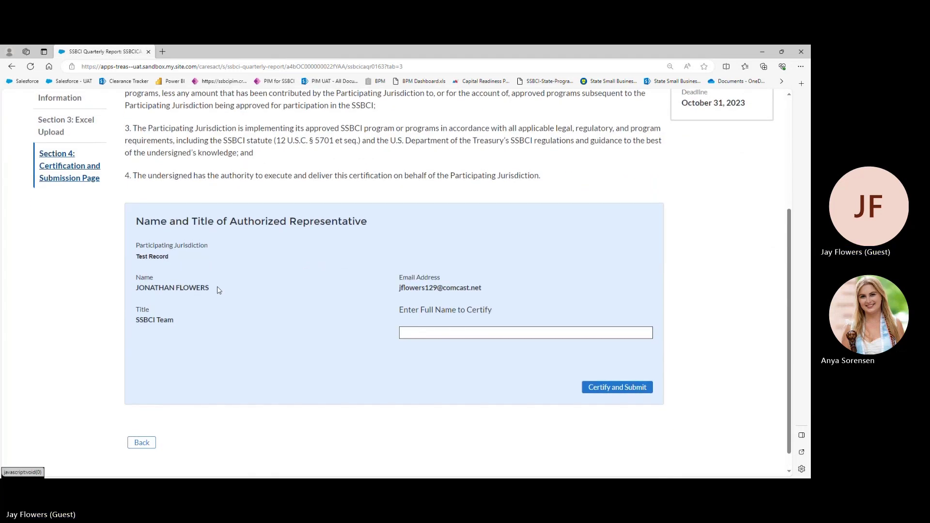
drag(219, 290, 137, 290)
key(ctrl+c)
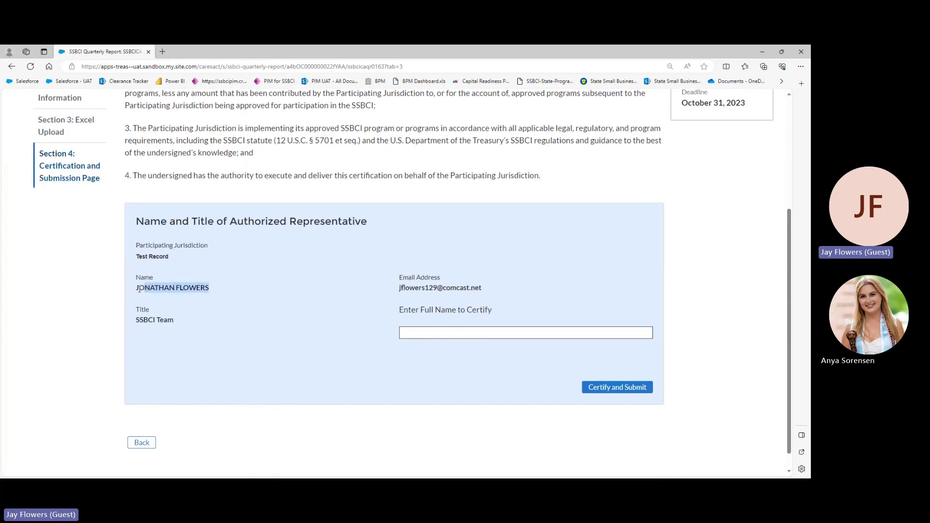
click(441, 335)
key(ctrl+v)
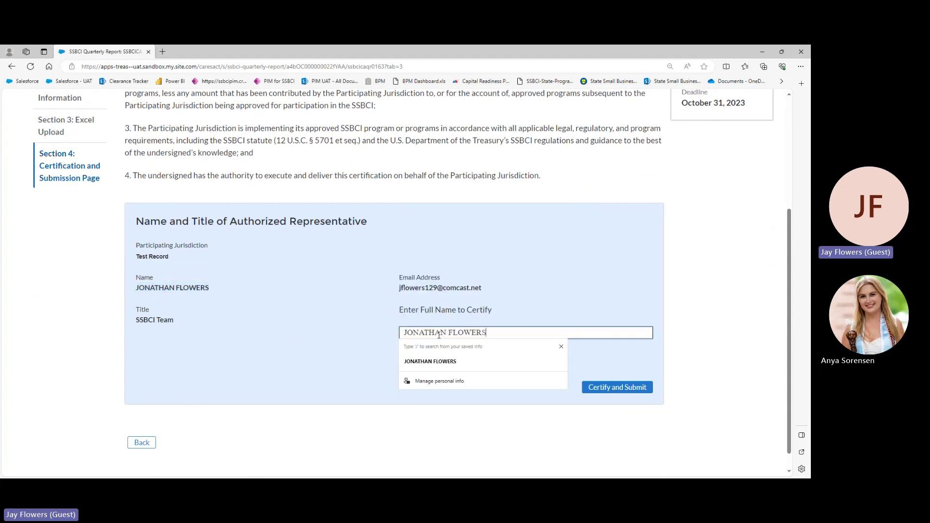
click(596, 348)
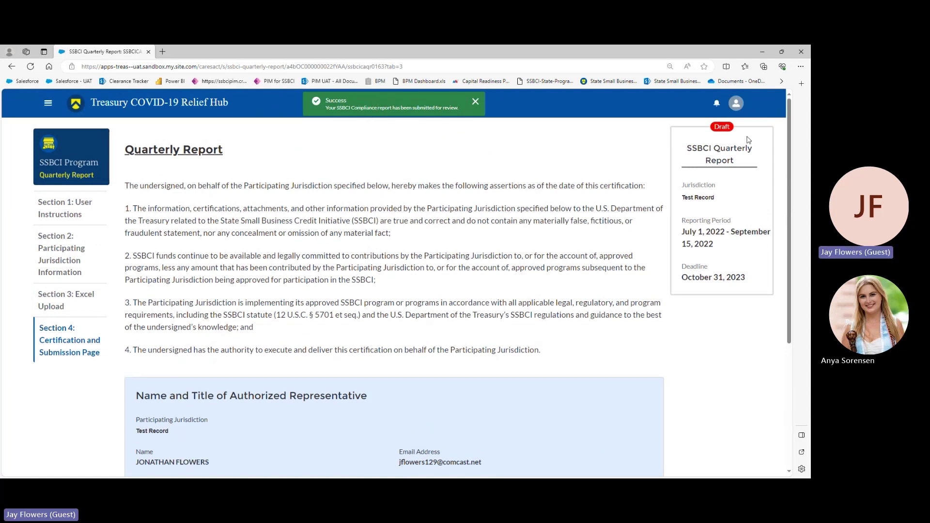
- Reload the report and verify Section 4 shows Submitted status with the 10/18/2023 11:18 AM confirmation
click(30, 66)
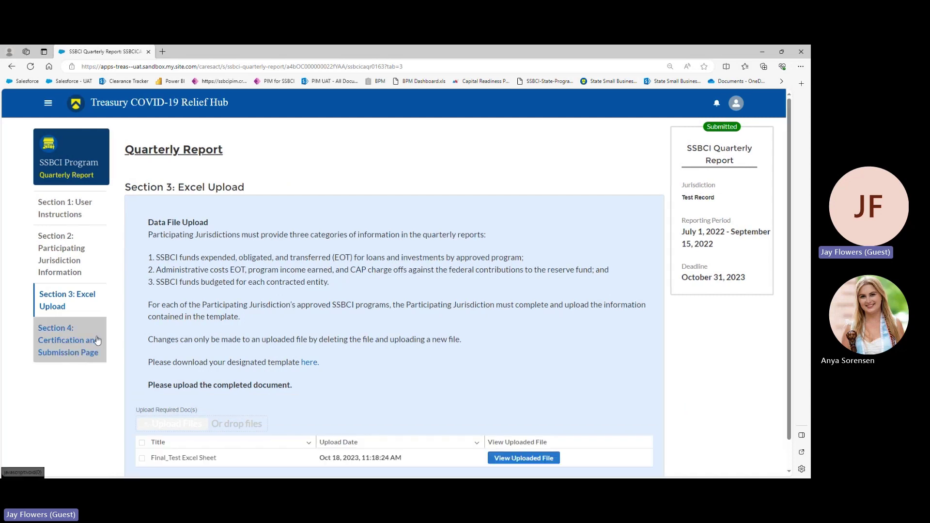
click(81, 346)
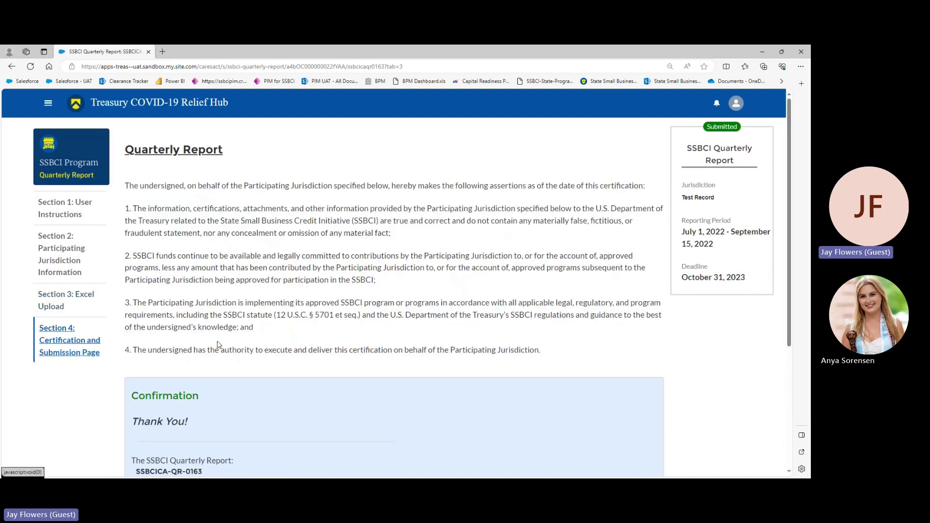
scroll(228, 330, down, 1)
scroll(177, 337, down, 2)
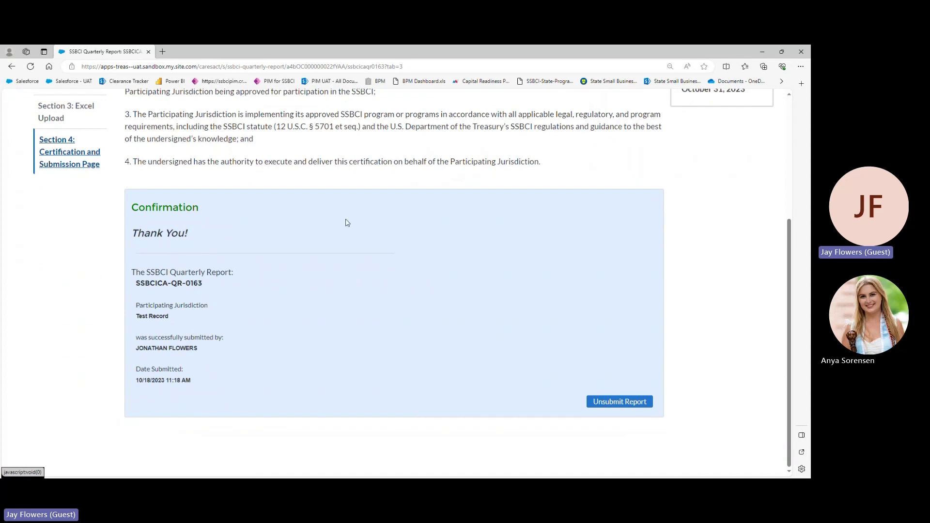
scroll(345, 220, up, 3)
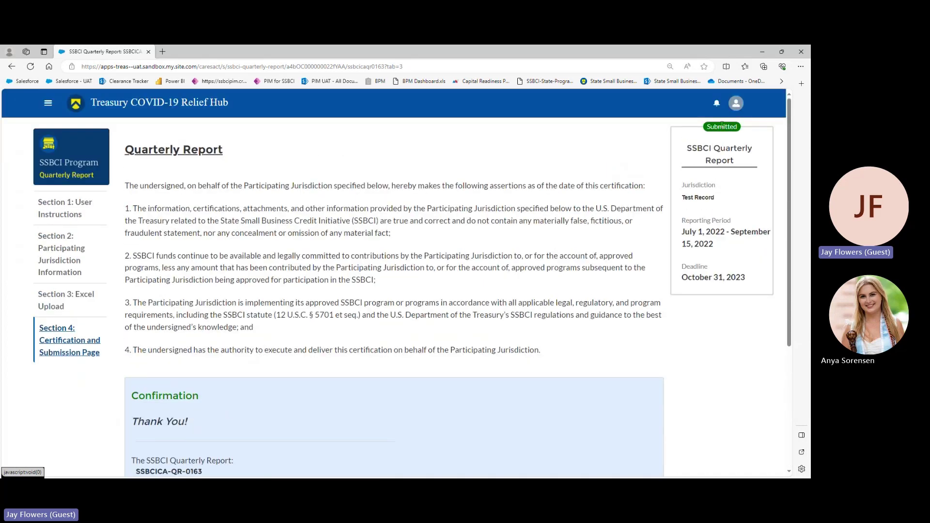